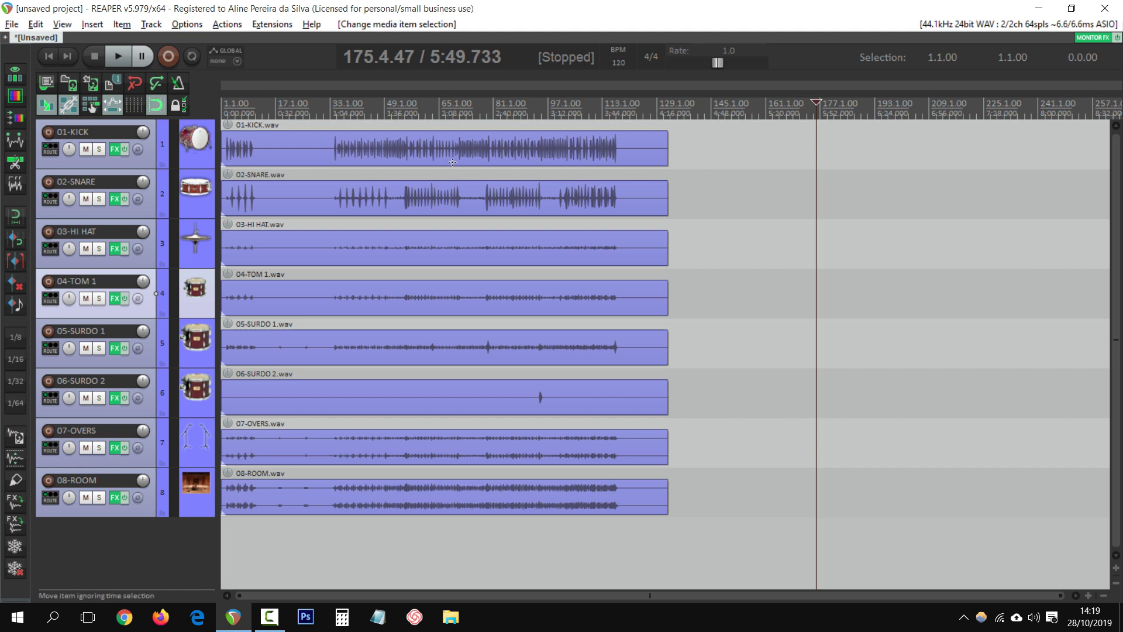
Step: Open the mixer, give its fader section more height and turn on track icons in it
left_click(300, 101)
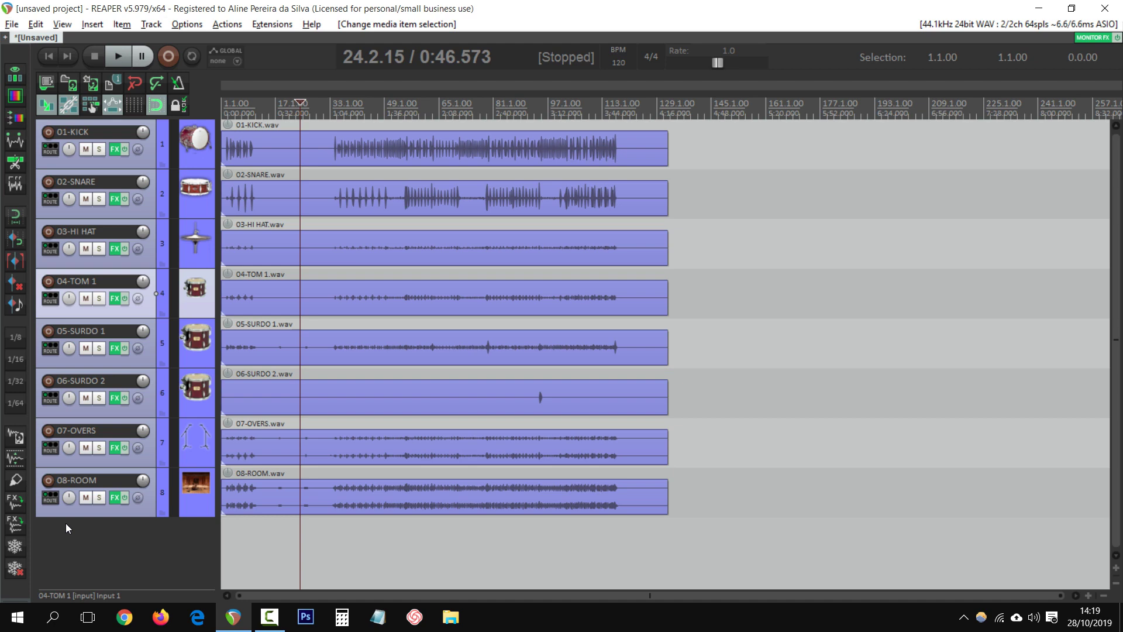
key("ctrl+m")
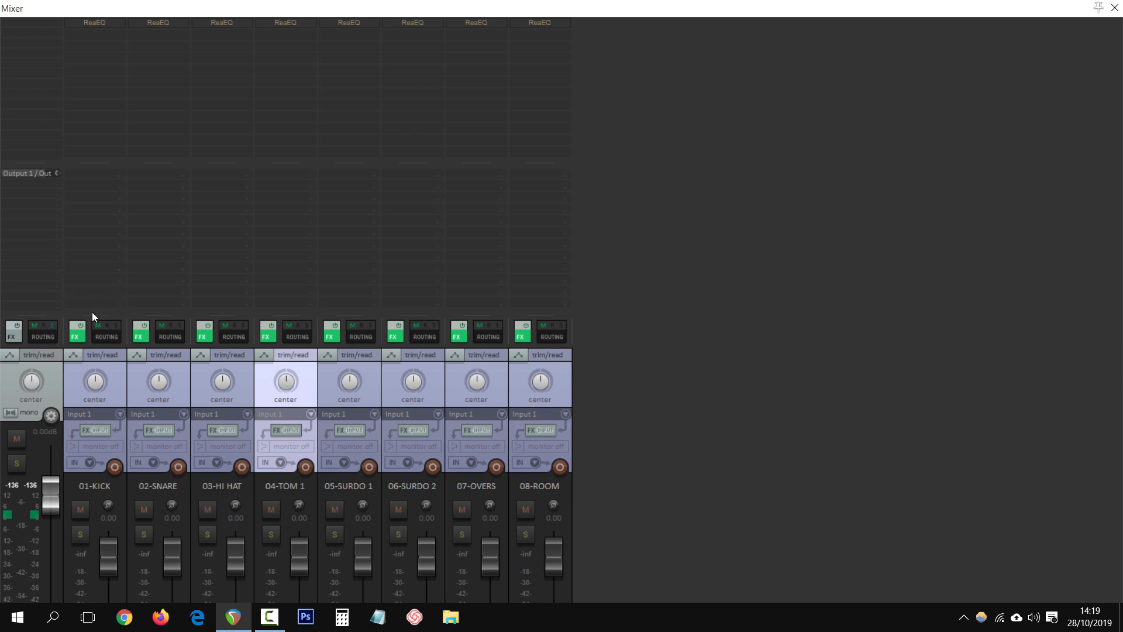
left_click_drag(89, 314, 95, 241)
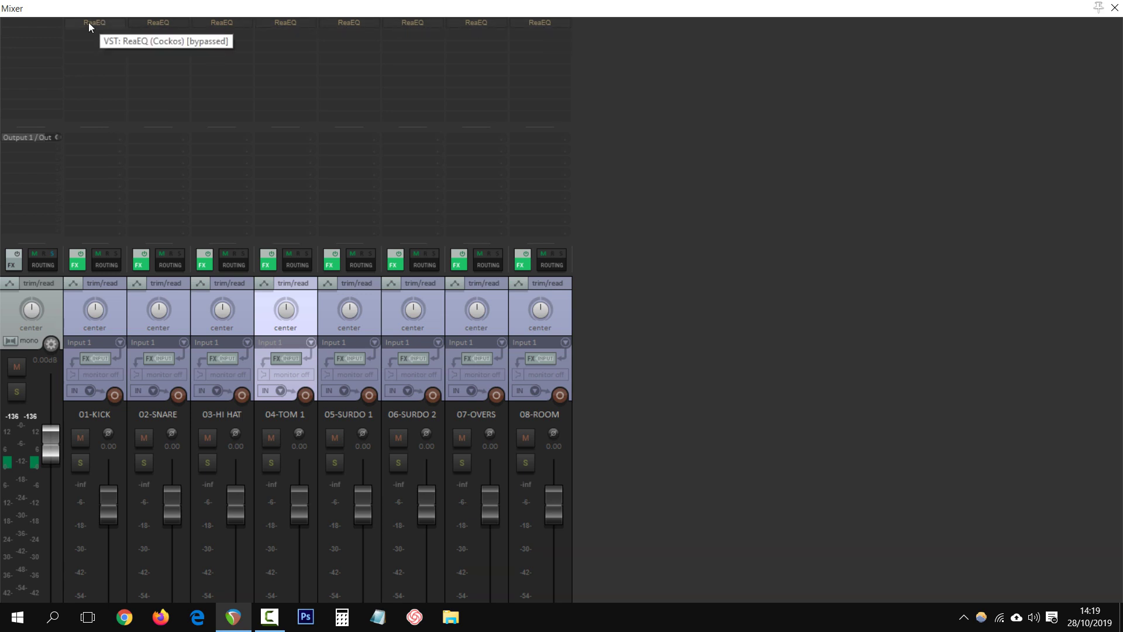
right_click(51, 318)
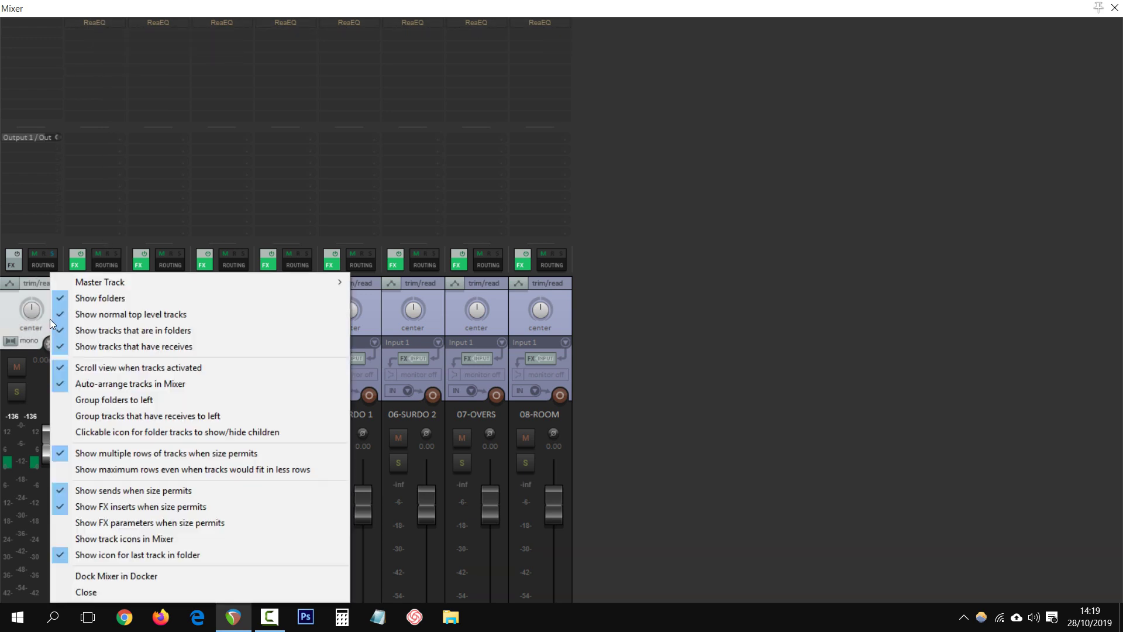
left_click(94, 539)
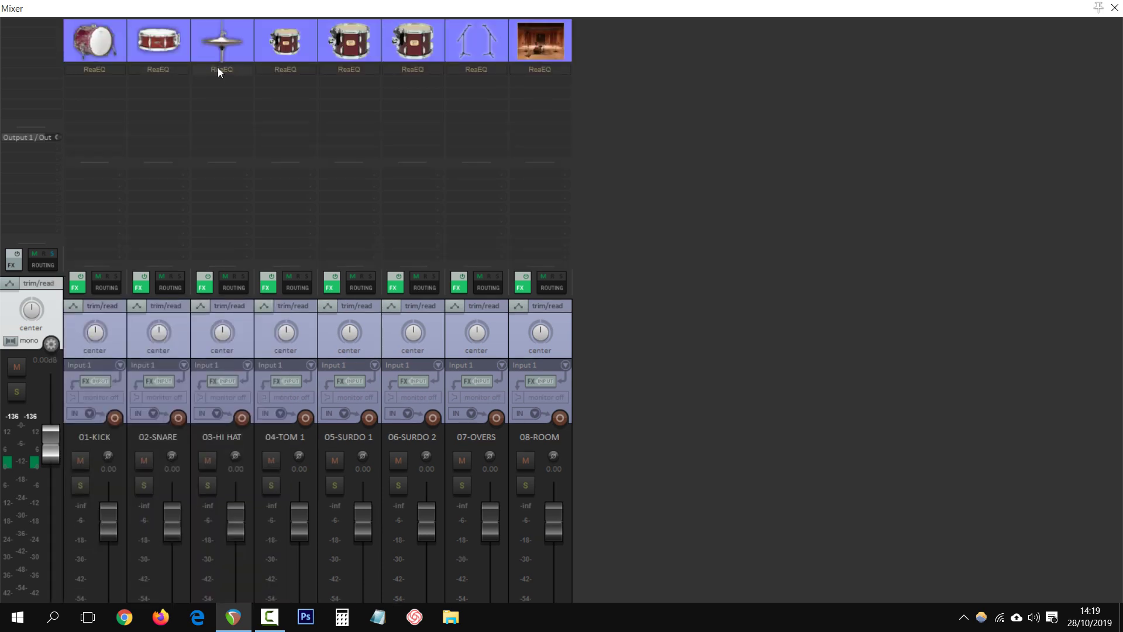
Step: View the ReaEQ settings on the 08-ROOM track, then close the plugin window
left_click(541, 70)
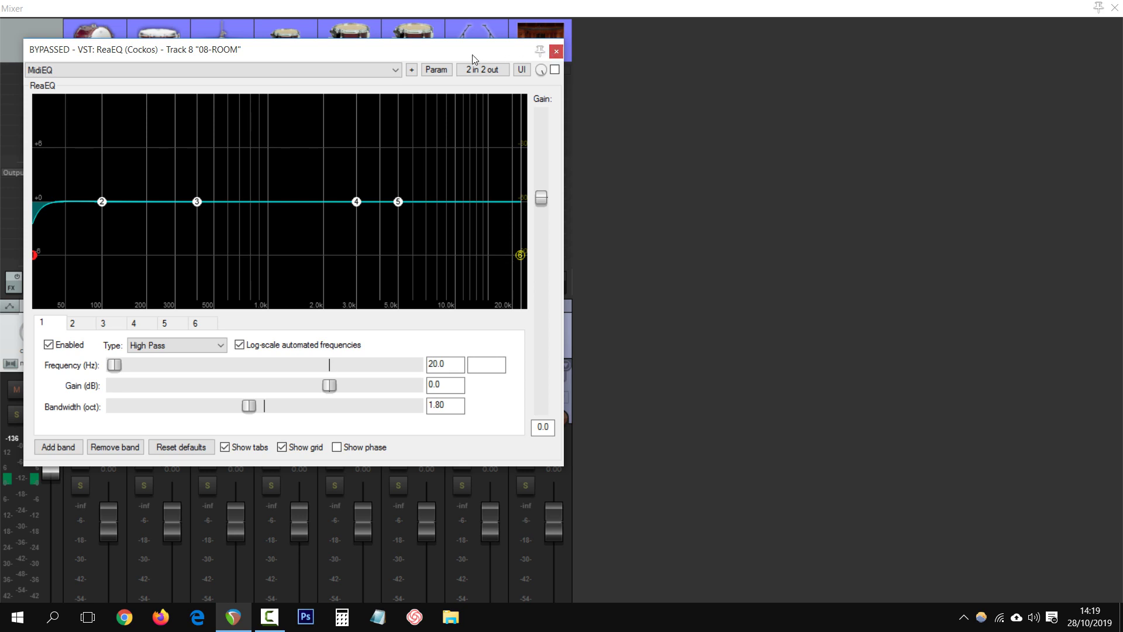
left_click_drag(462, 54, 690, 107)
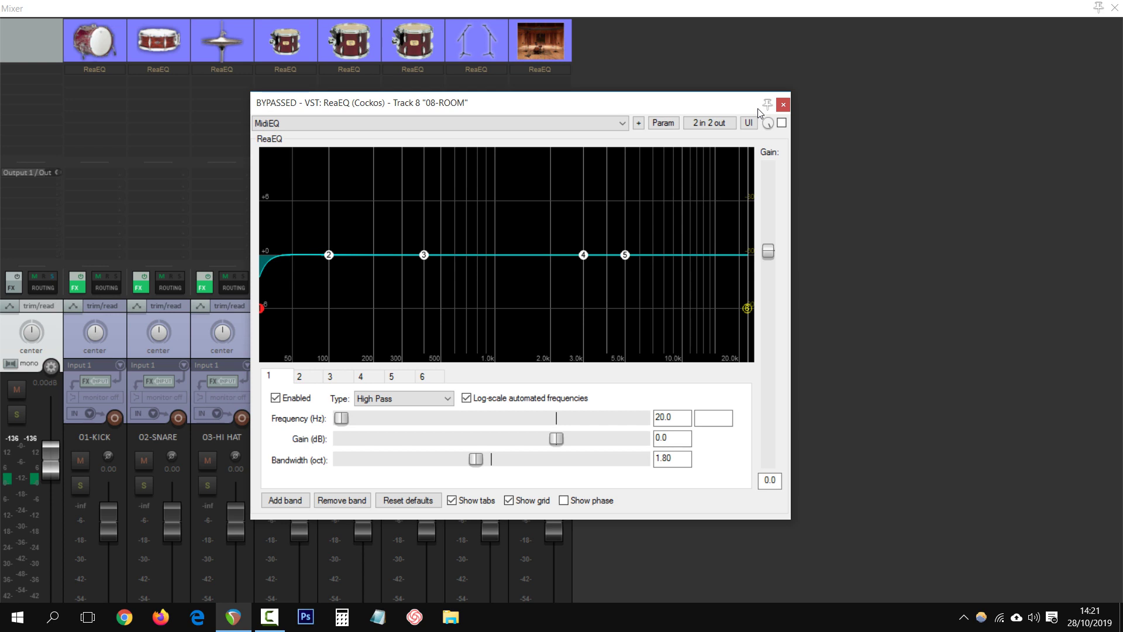
left_click_drag(604, 105, 847, 95)
left_click(1021, 95)
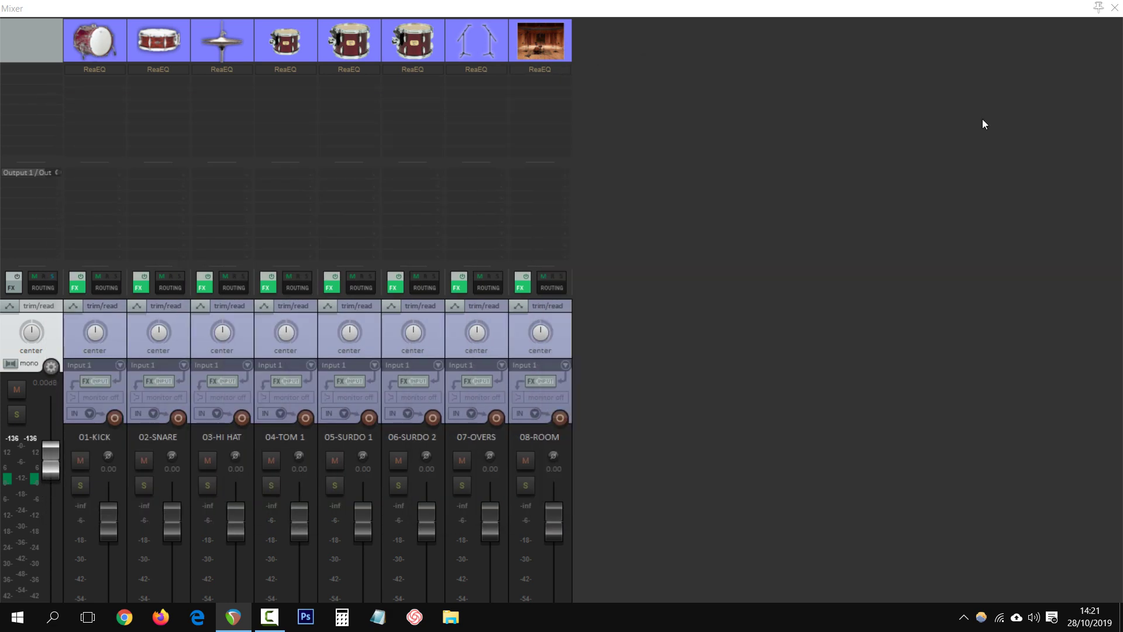
Step: Move the track selection back and forth across the mixer channels, finishing on 05-SURDO 1
key("Down")
key("Down")
key("Down")
key("Down")
key("Down")
key("Down")
key("Down")
key("Down")
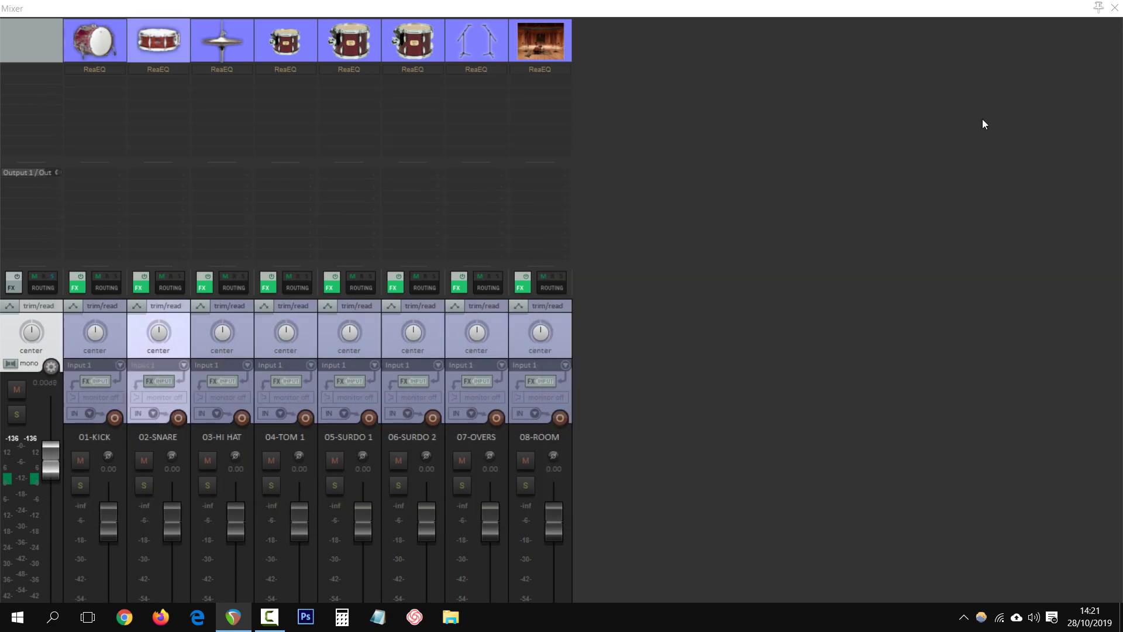
key("Up")
key("Up")
key("Up")
key("Up")
key("Up")
key("Up")
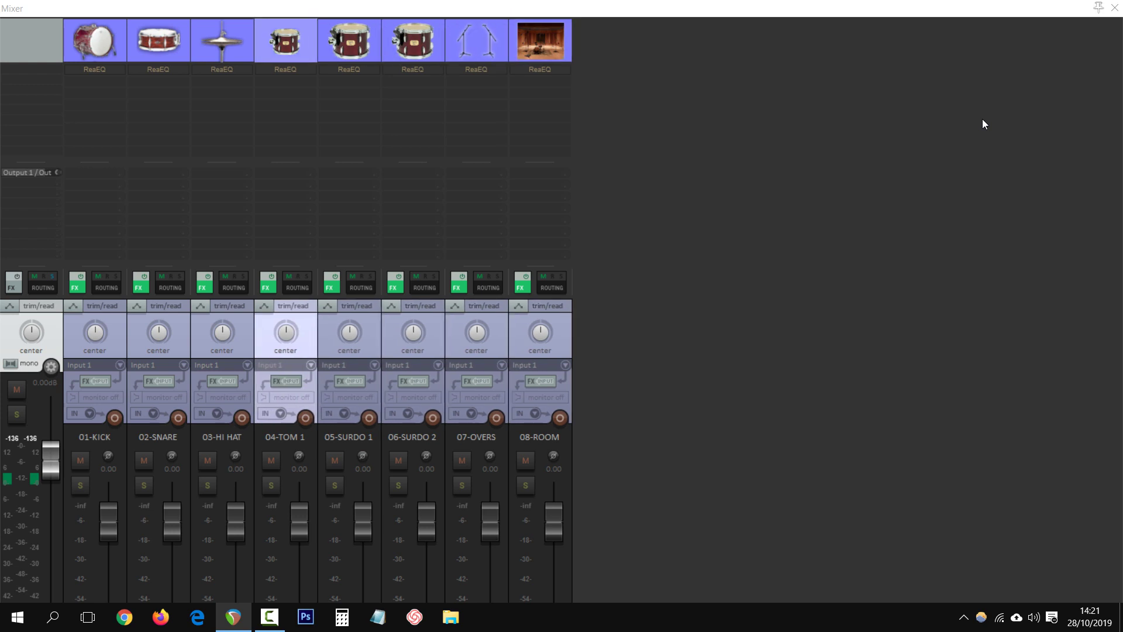
key("Up")
key("Down")
key("Down")
key("Down")
key("Down")
key("Down")
key("Down")
key("Down")
key("Up")
key("Up")
key("Up")
key("Up")
key("Down")
key("Down")
key("Down")
key("Up")
key("Up")
key("Up")
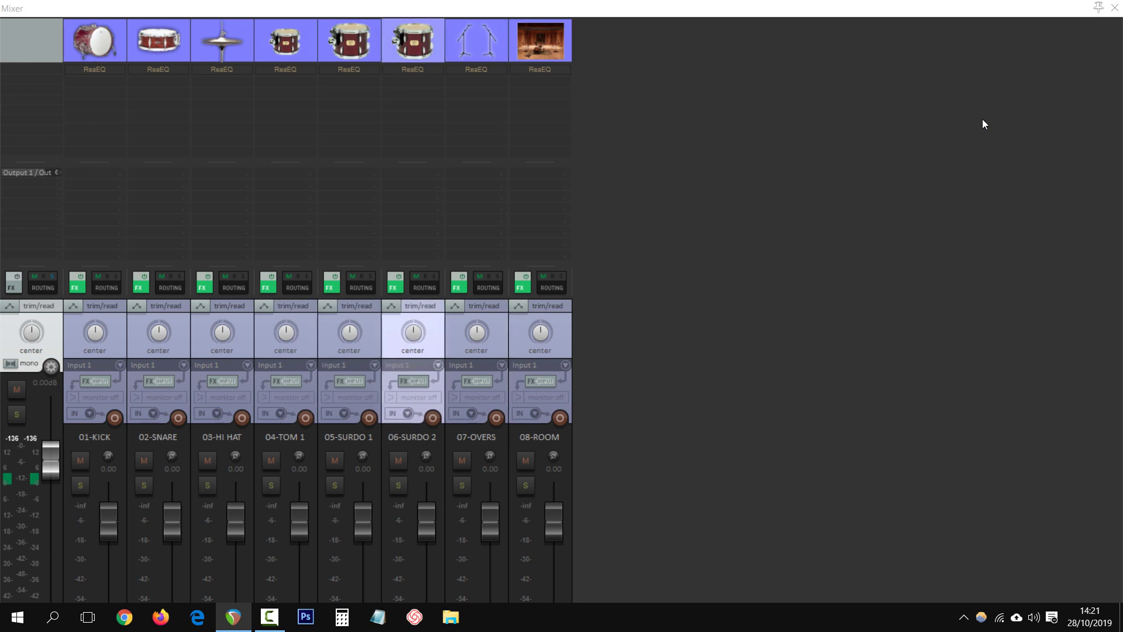
key("Down")
key("Down")
key("Down")
key("Up")
key("Up")
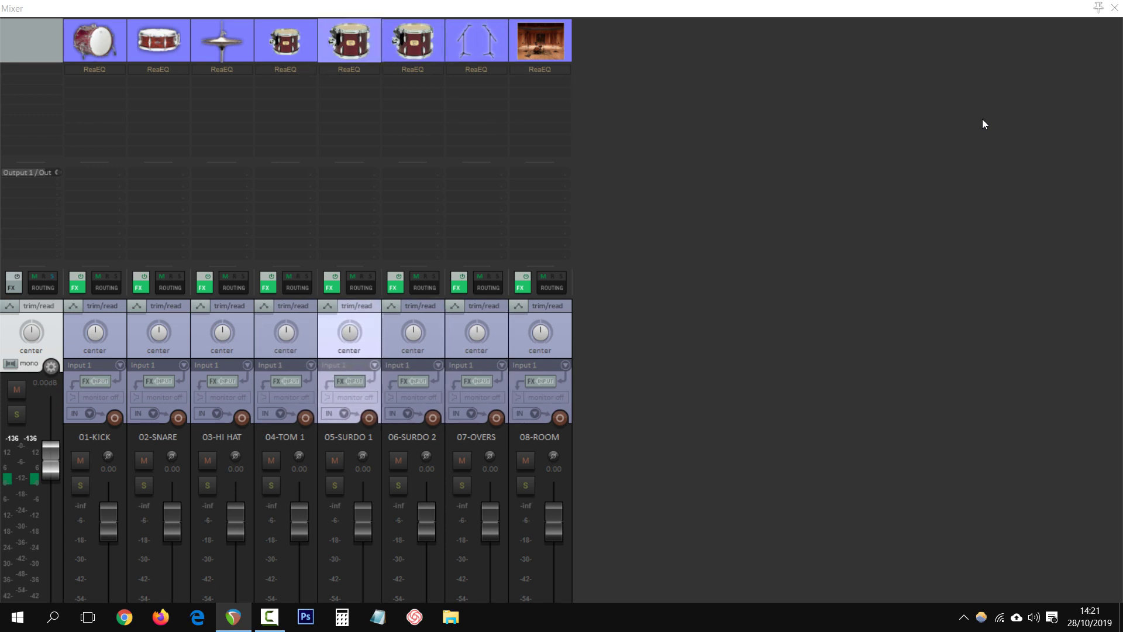
key("Up")
key("Down")
key("Up")
key("Down")
Step: Toggle solo on and off repeatedly for 05-SURDO 1, leaving it unsoloed
key("F6")
key("F6")
key("F6")
key("F6")
key("F6")
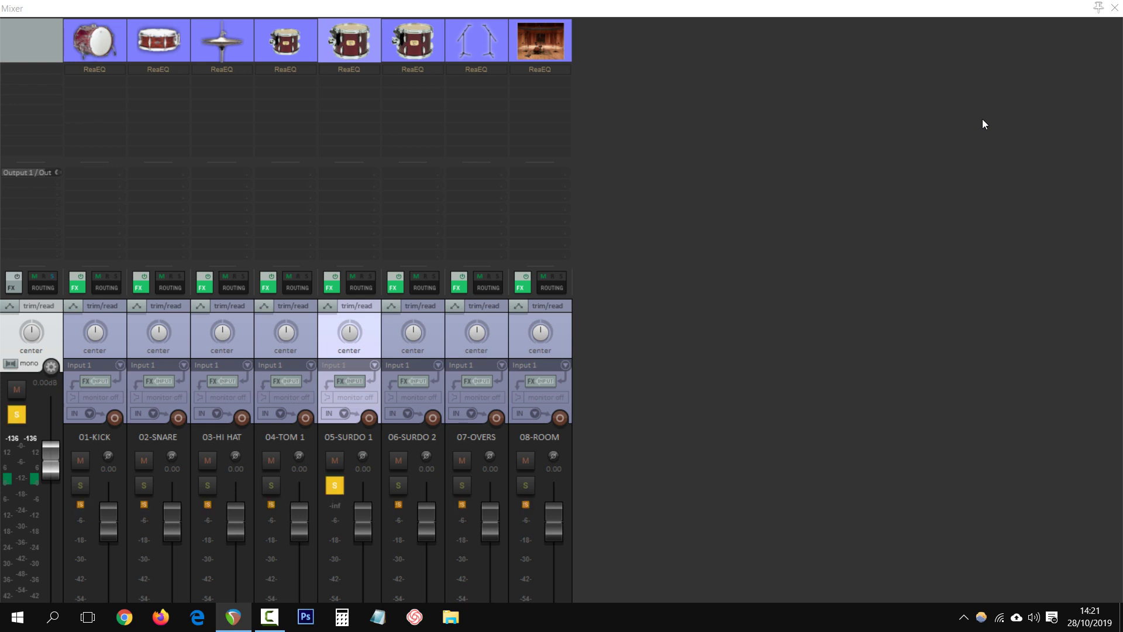
key("F6")
key("F6")
key("F6")
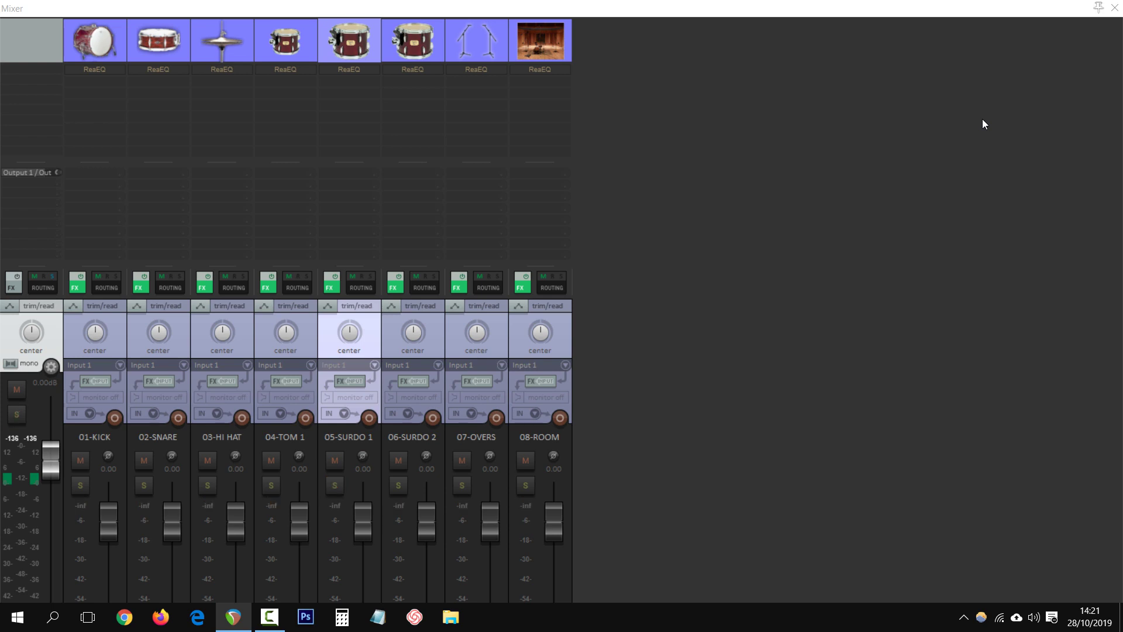
Step: Step the track selection through the neighbouring mixer channels and finish on 04-TOM 1
key("Down")
key("Down")
key("Up")
key("Up")
key("Up")
key("Down")
key("Down")
key("Down")
key("Down")
key("Up")
key("Up")
key("Up")
key("Up")
key("Down")
key("Up")
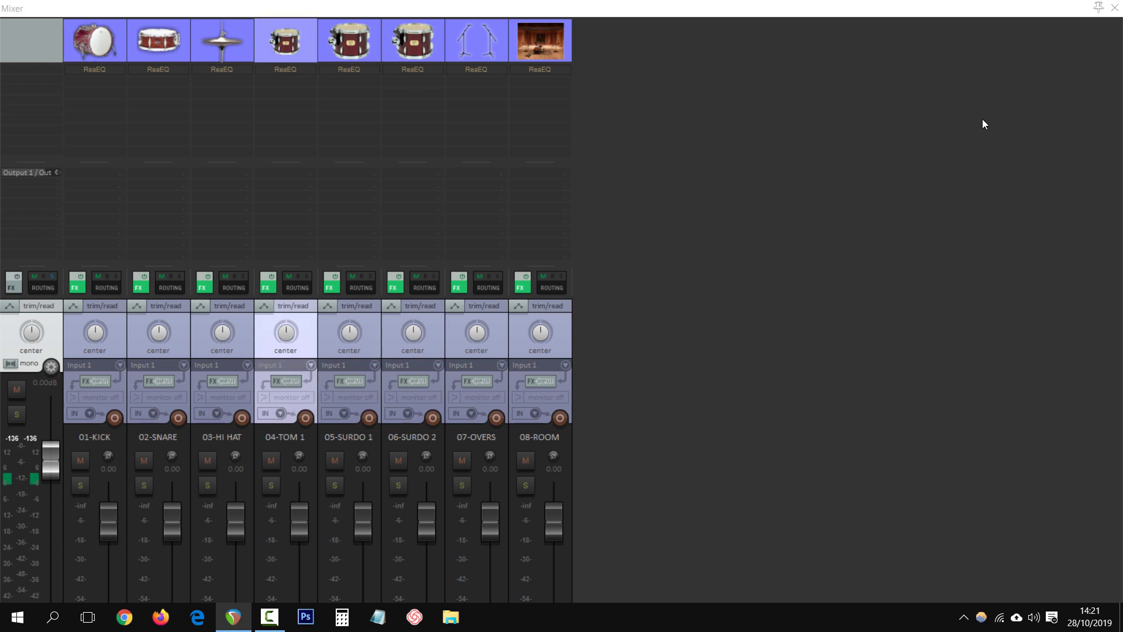
key("Down")
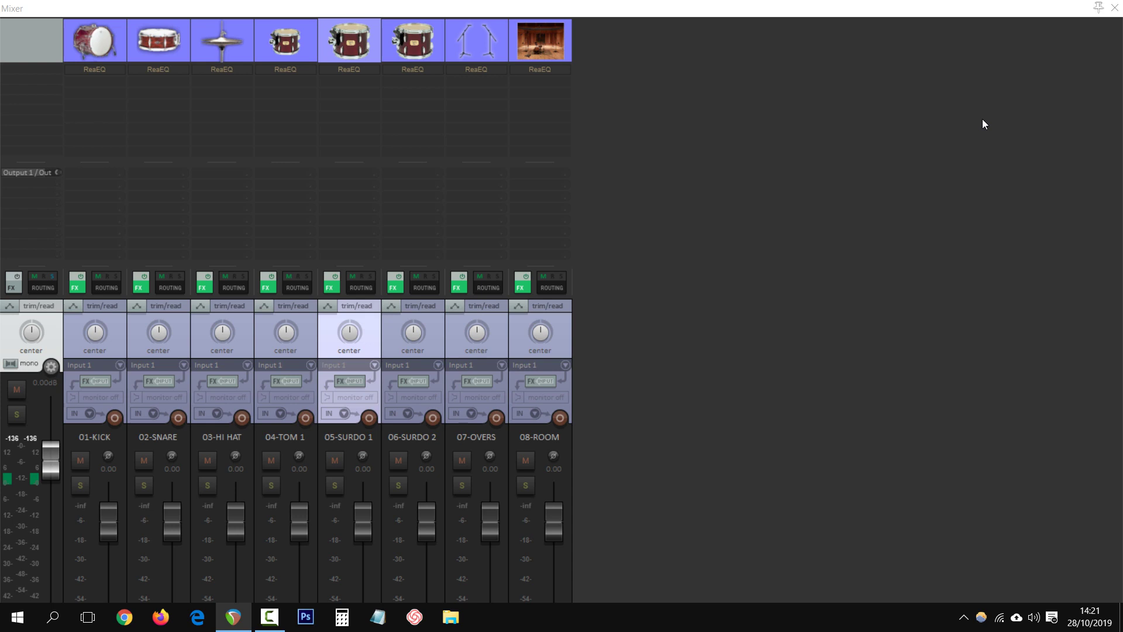
key("Up")
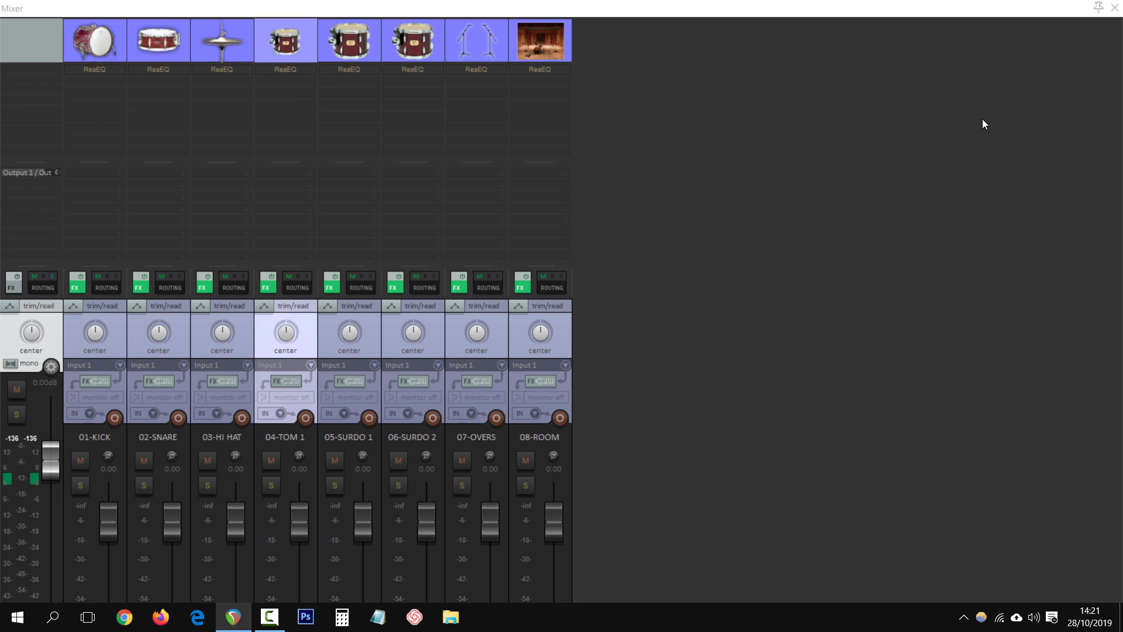
Step: View and close the FX chains of 04-TOM 1, 05-SURDO 1, 06-SURDO 2 and 07-OVERS in turn
key("shift+f")
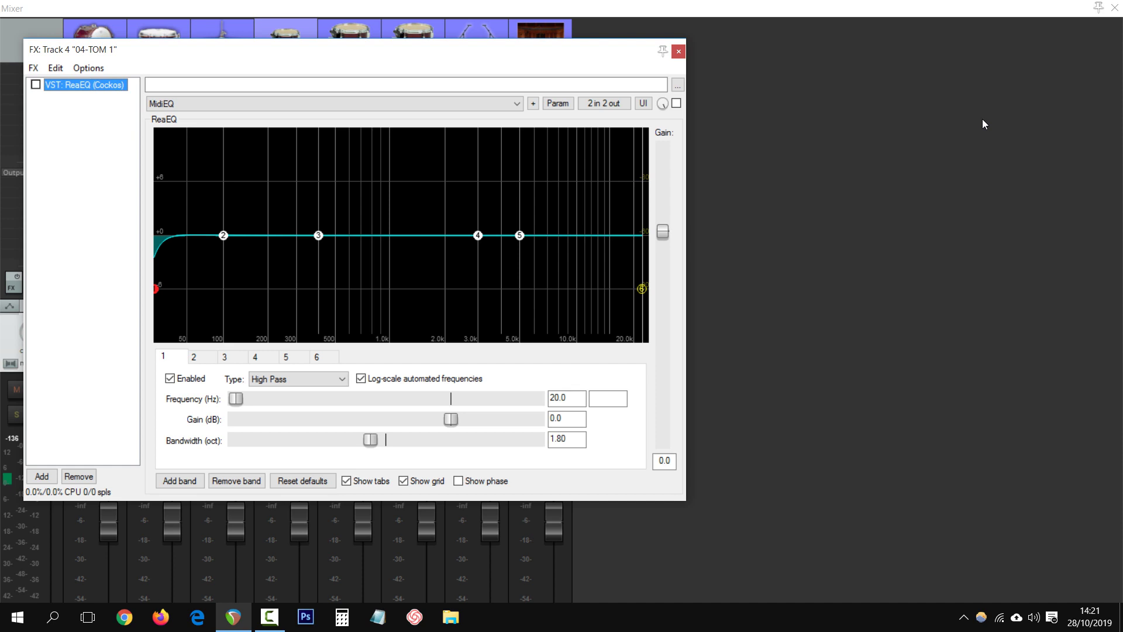
key("shift+f")
key("Down")
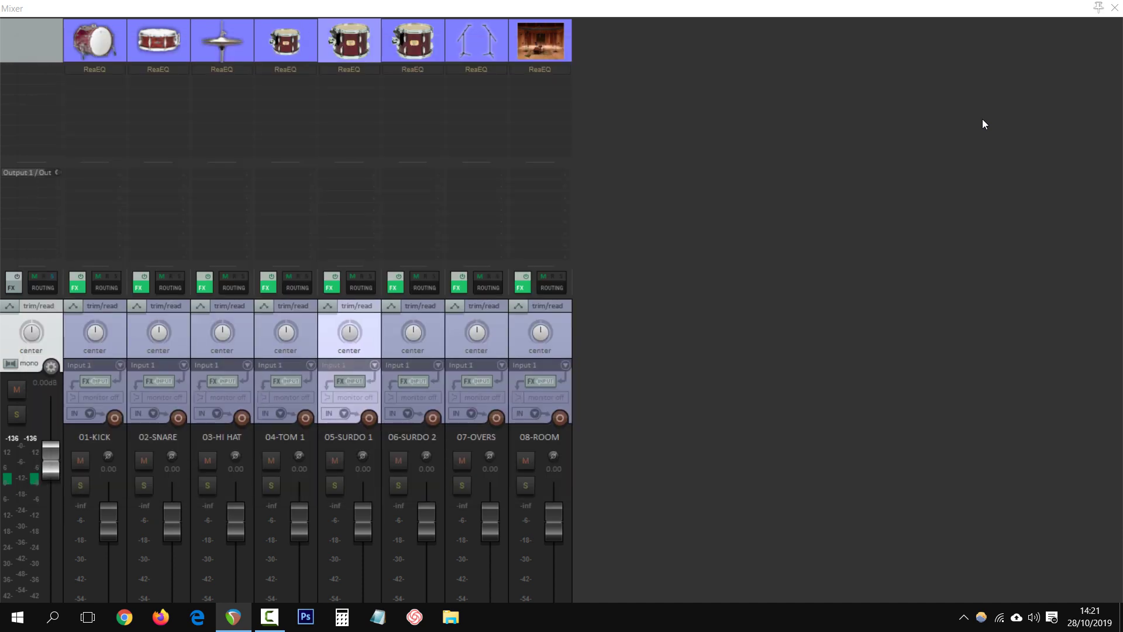
key("shift+f")
key("shift+f")
key("Down")
key("shift+f")
key("shift+f")
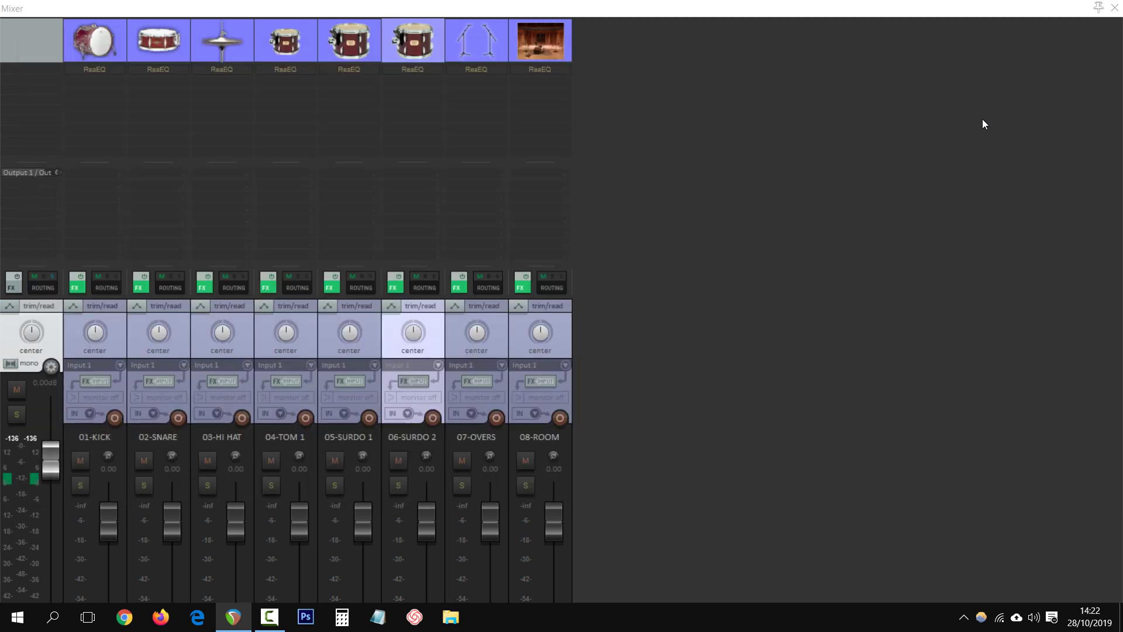
key("Down")
key("shift+f")
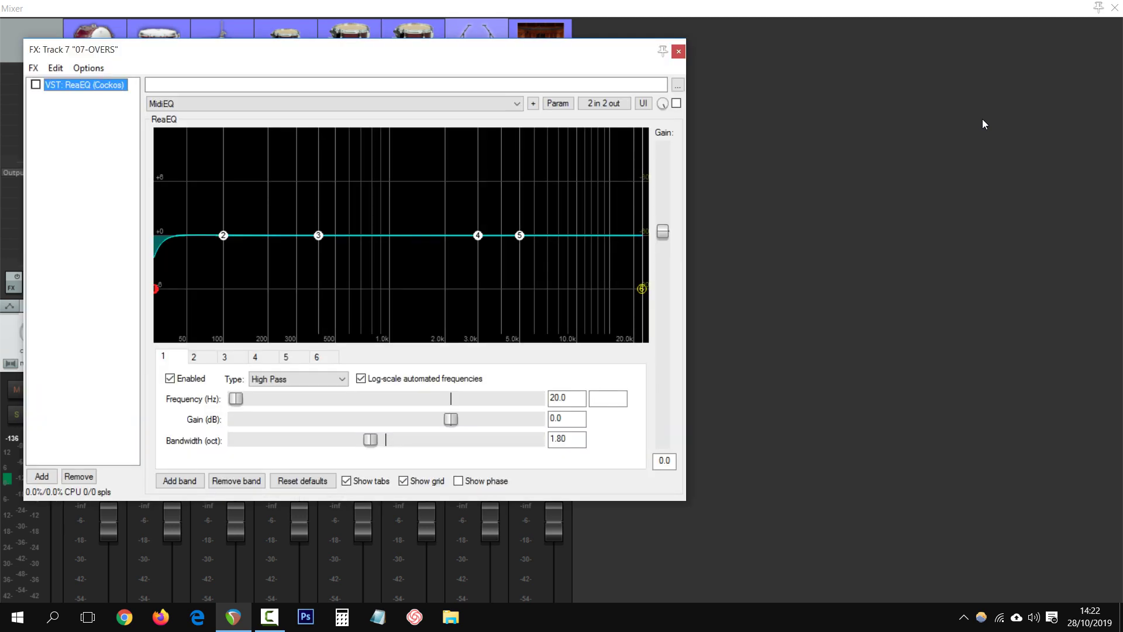
key("shift+f")
Step: Move the track selection back through the mixer to 01-KICK
key("Up")
key("Up")
key("Up")
key("Up")
key("Up")
key("Up")
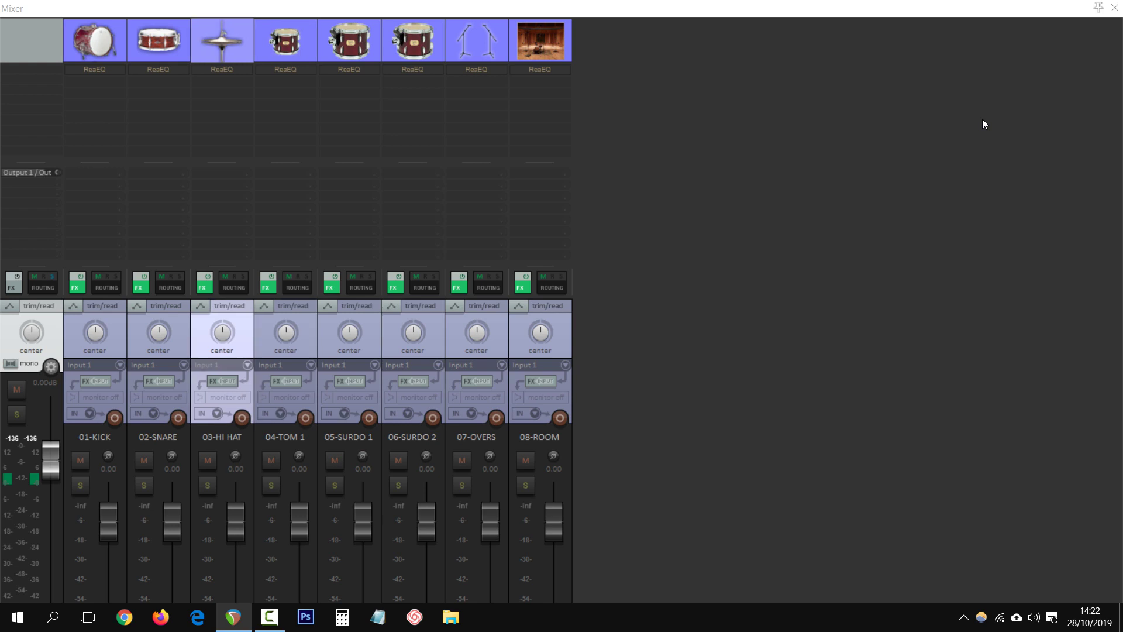
key("Down")
key("Down")
key("Down")
key("Up")
key("Up")
key("Up")
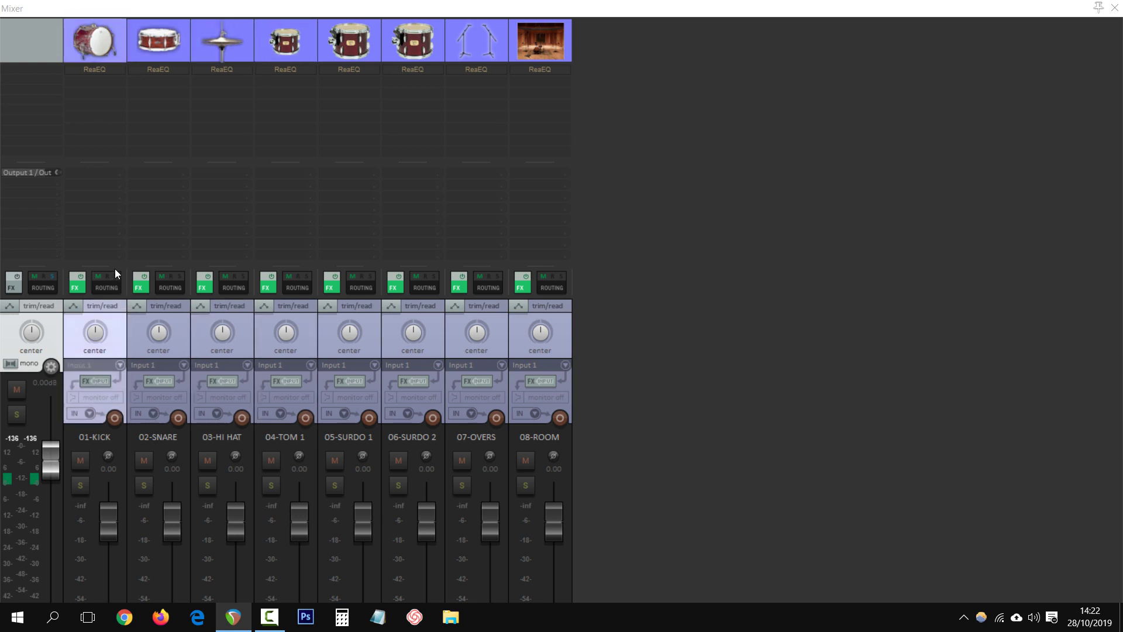
Step: Enlarge the mixer's fader section further and return to the arrangement view
left_click(110, 270)
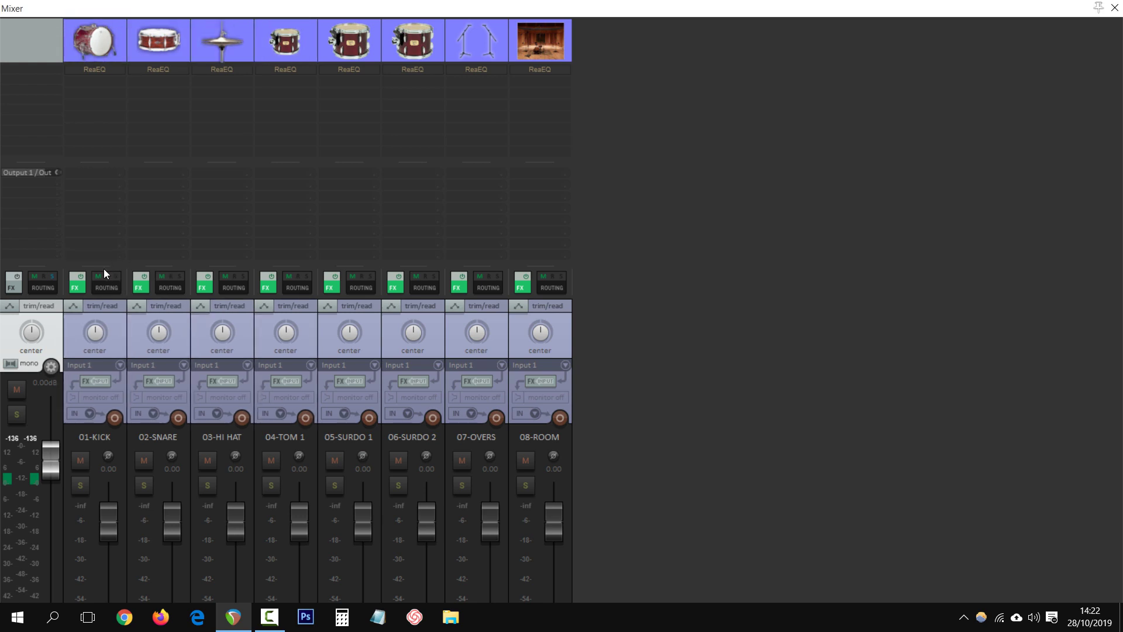
left_click_drag(103, 264, 106, 232)
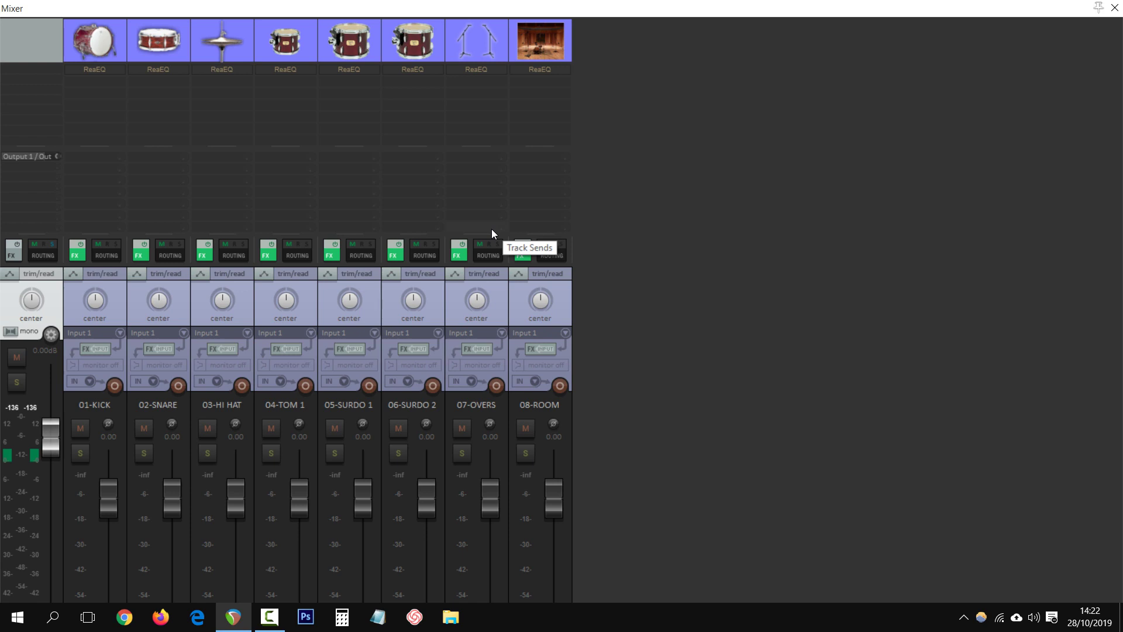
key("ctrl+m")
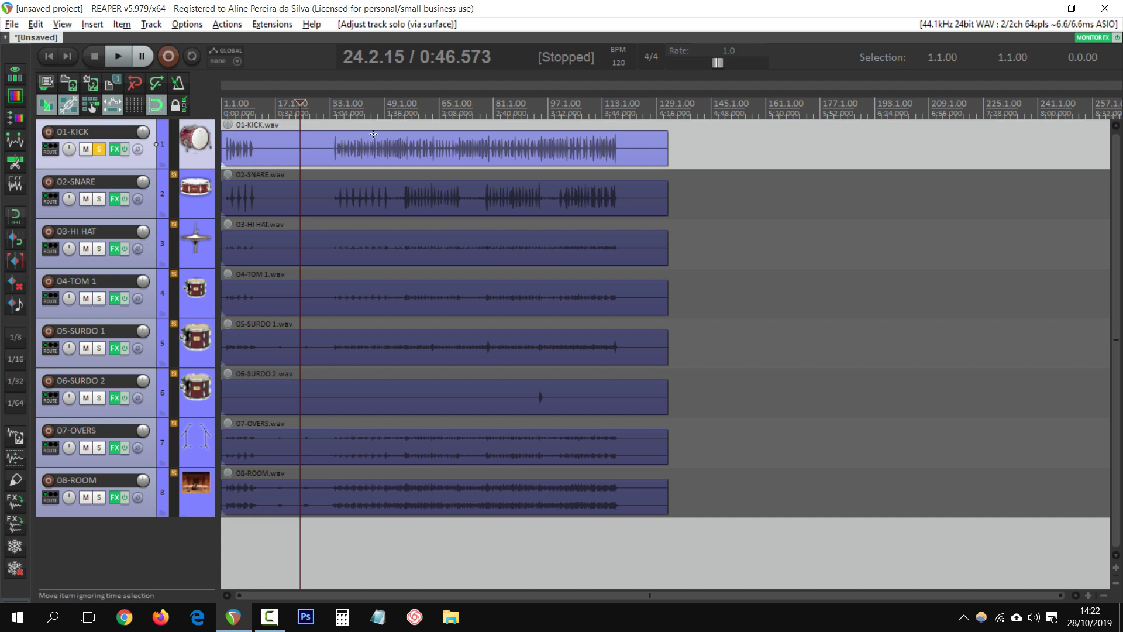
Step: Play the soloed 01-KICK track from about bar 33 and bring the mixer back up
left_click(333, 105)
key("space")
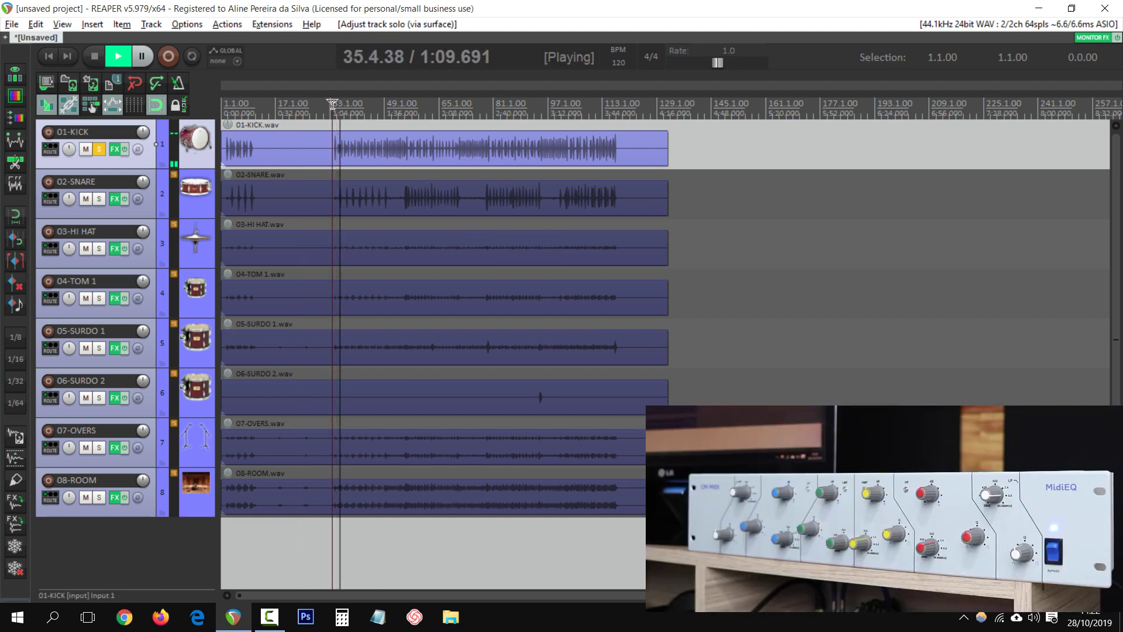
key("ctrl+m")
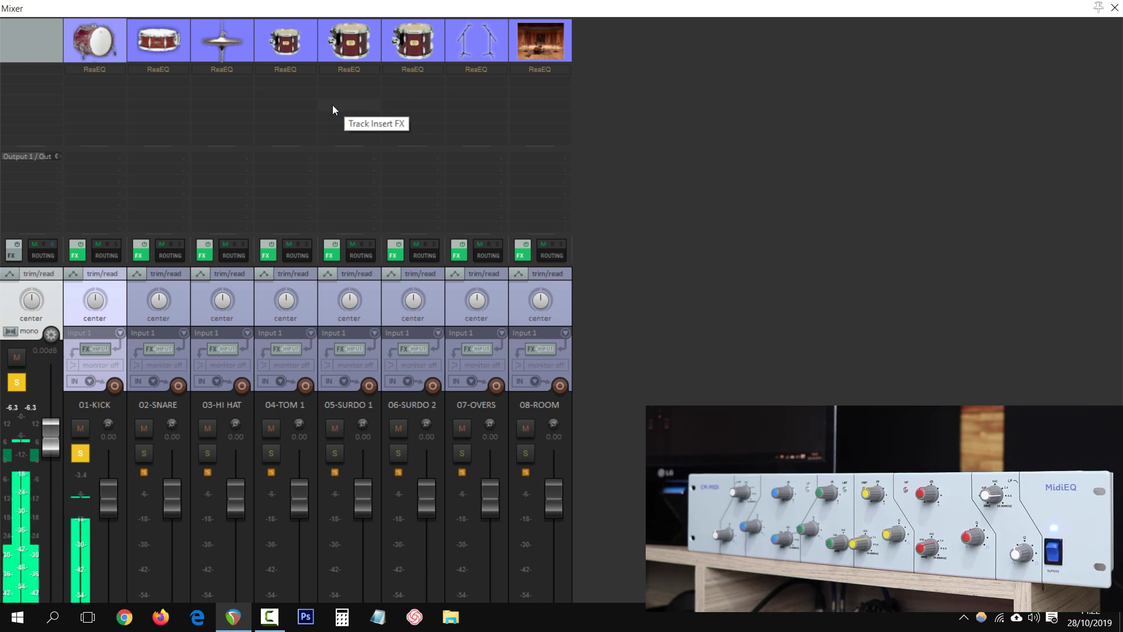
Step: Enable ReaEQ on 01-KICK, cut band 3 about 6 dB near 500 Hz and boost band 4 about 6 dB near 3.6 kHz
key("f")
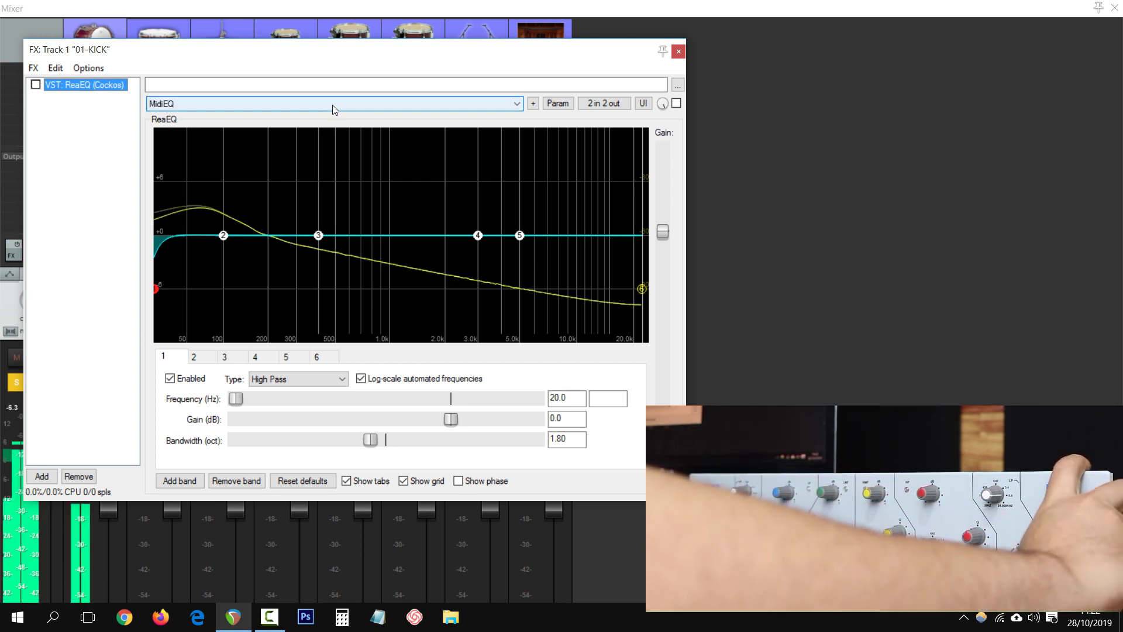
key("ctrl+b")
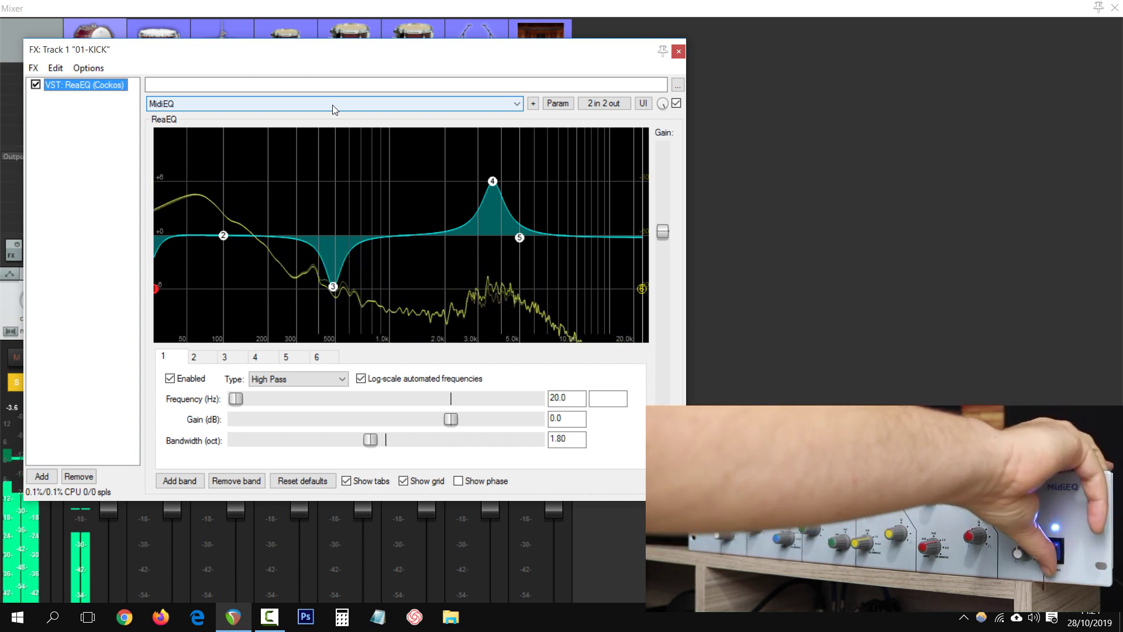
key("Escape")
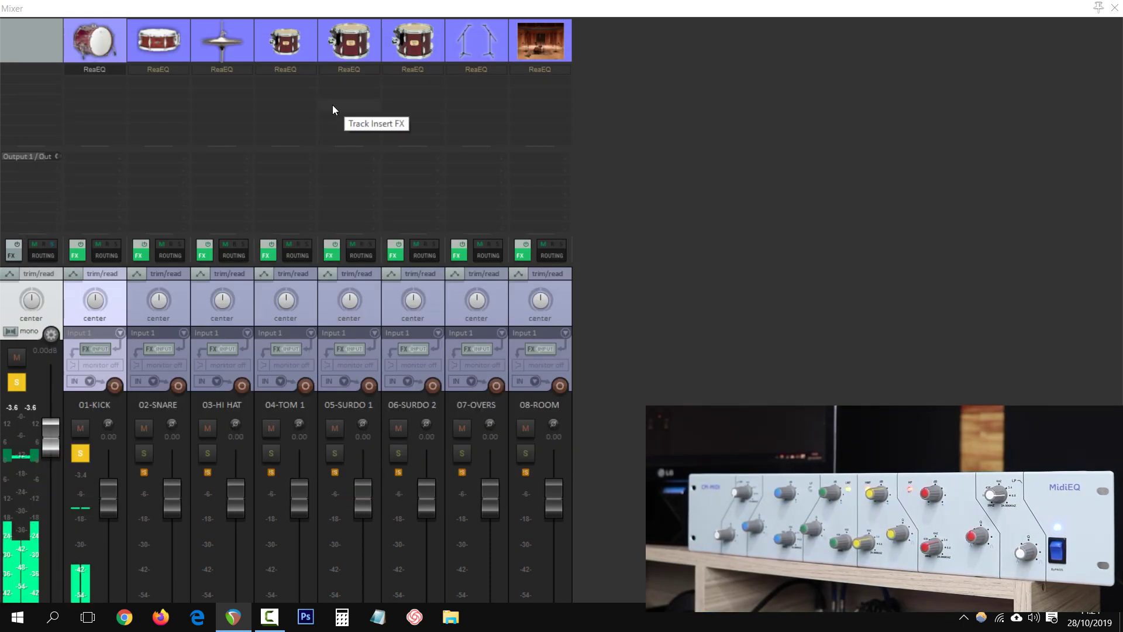
key("shift+f")
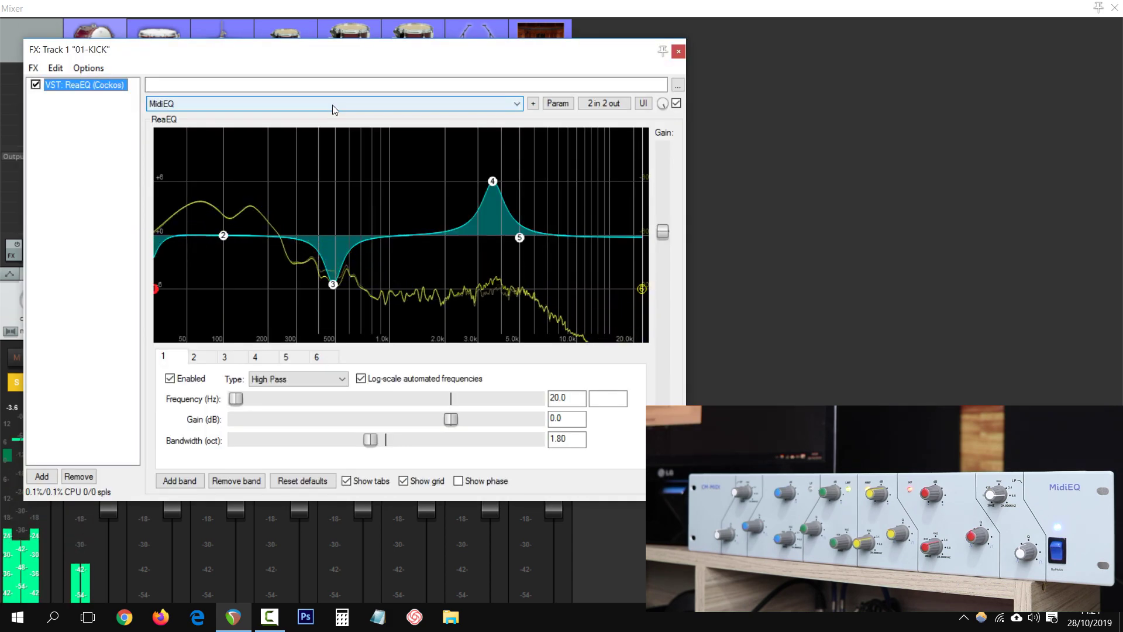
key("Escape")
Step: Unsolo 01-KICK and solo 02-SNARE instead
key("F6")
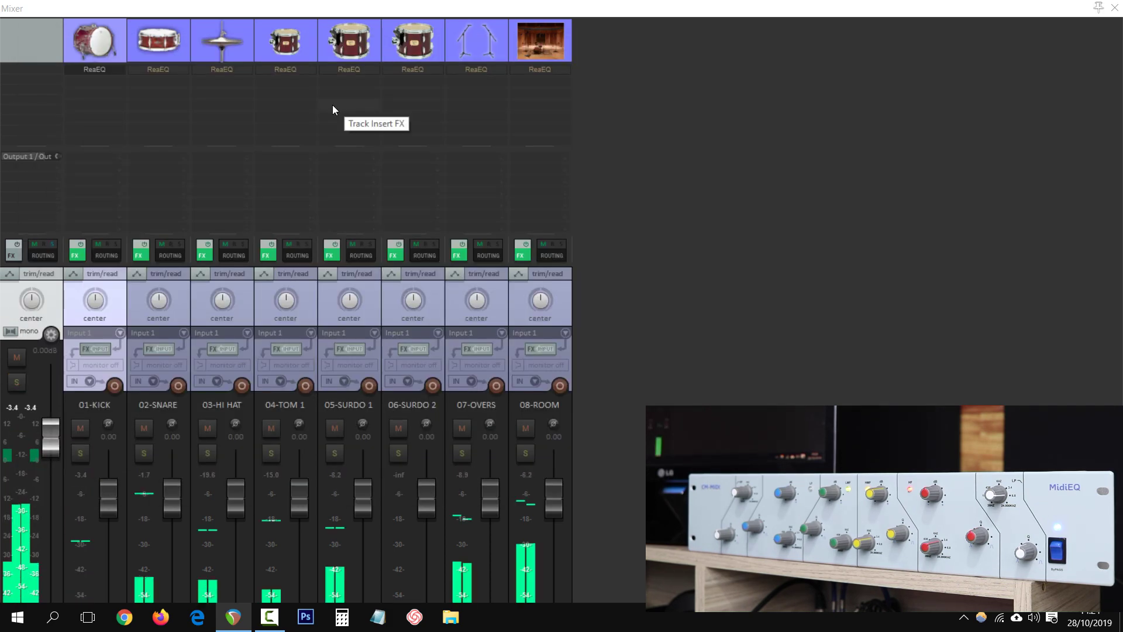
key("Down")
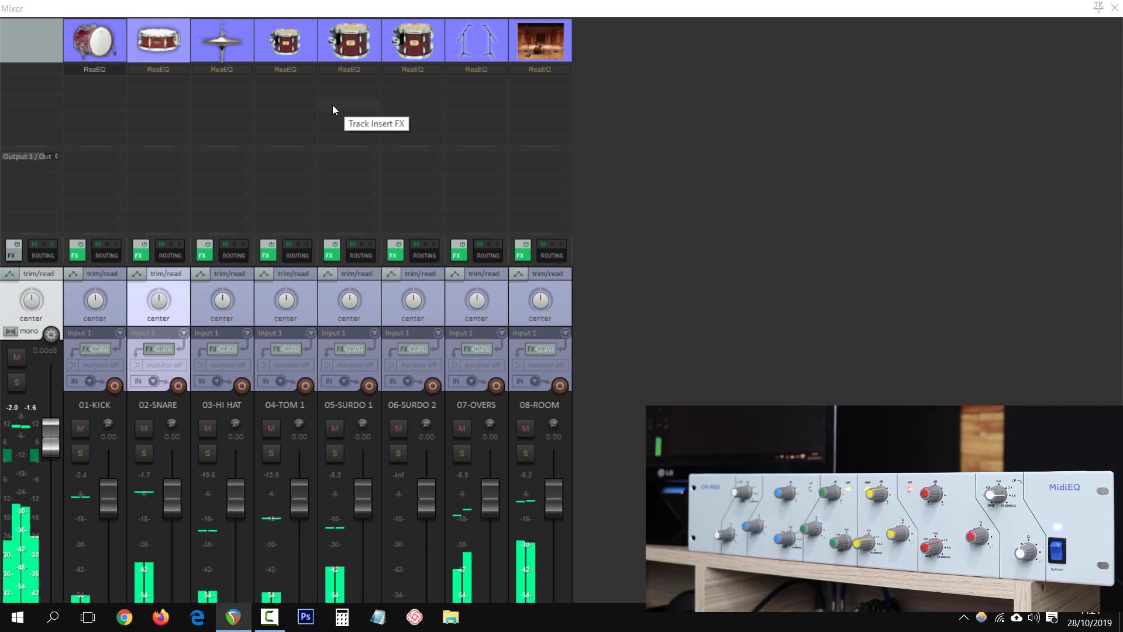
key("F6")
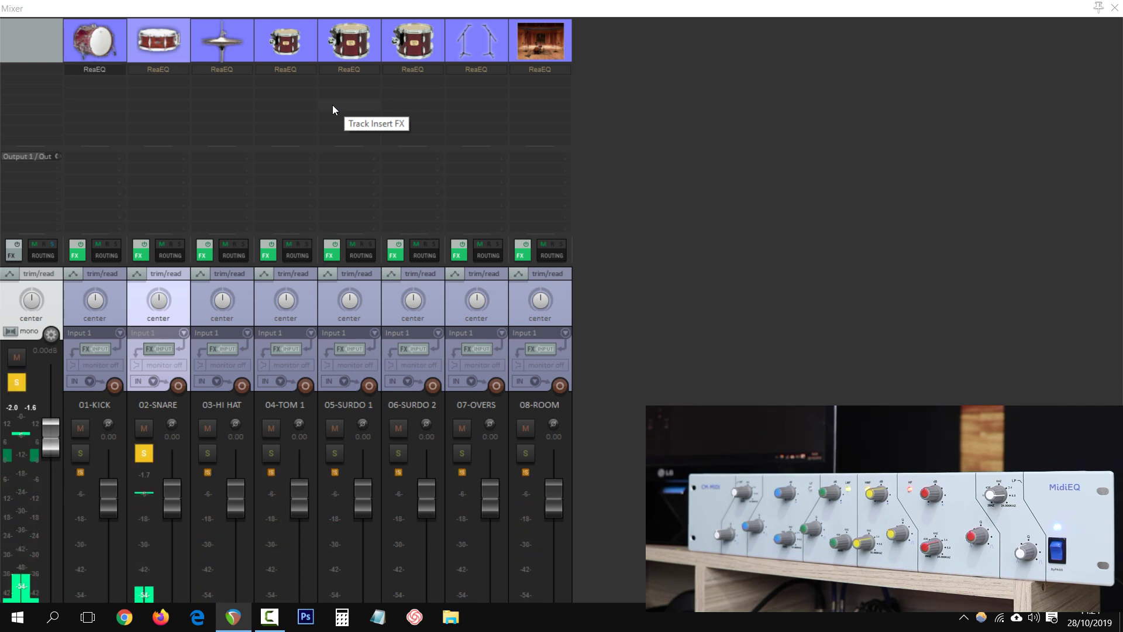
Step: EQ 02-SNARE in ReaEQ with an 87.6 Hz high pass, band 3 up about 4 dB and band 5 up about 2.5 dB, and unsolo it
key("f")
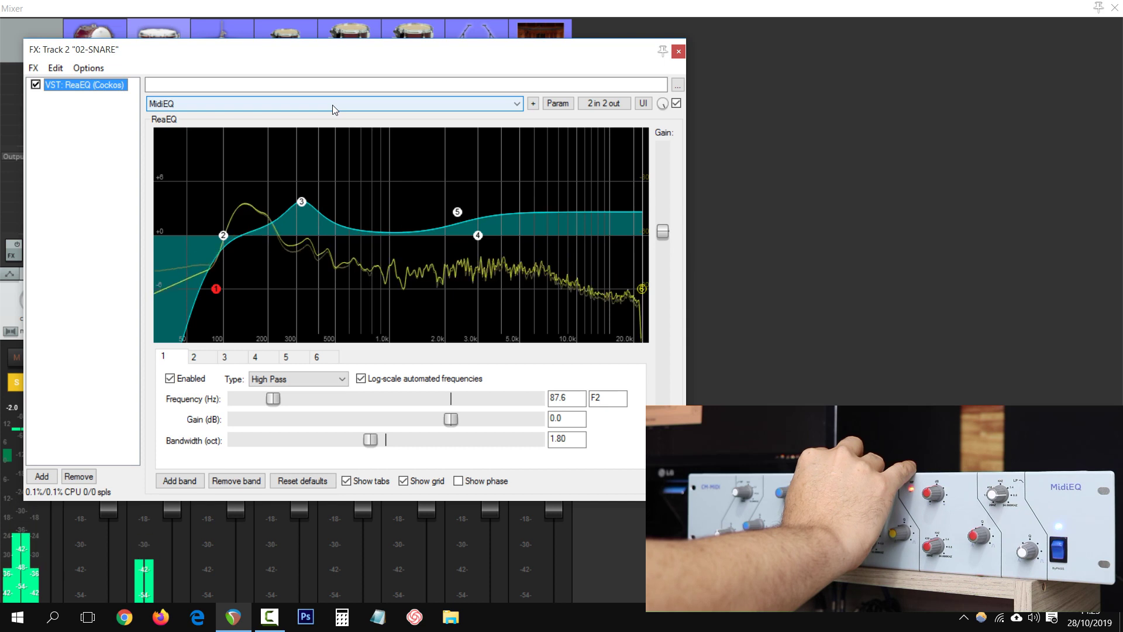
key("Escape")
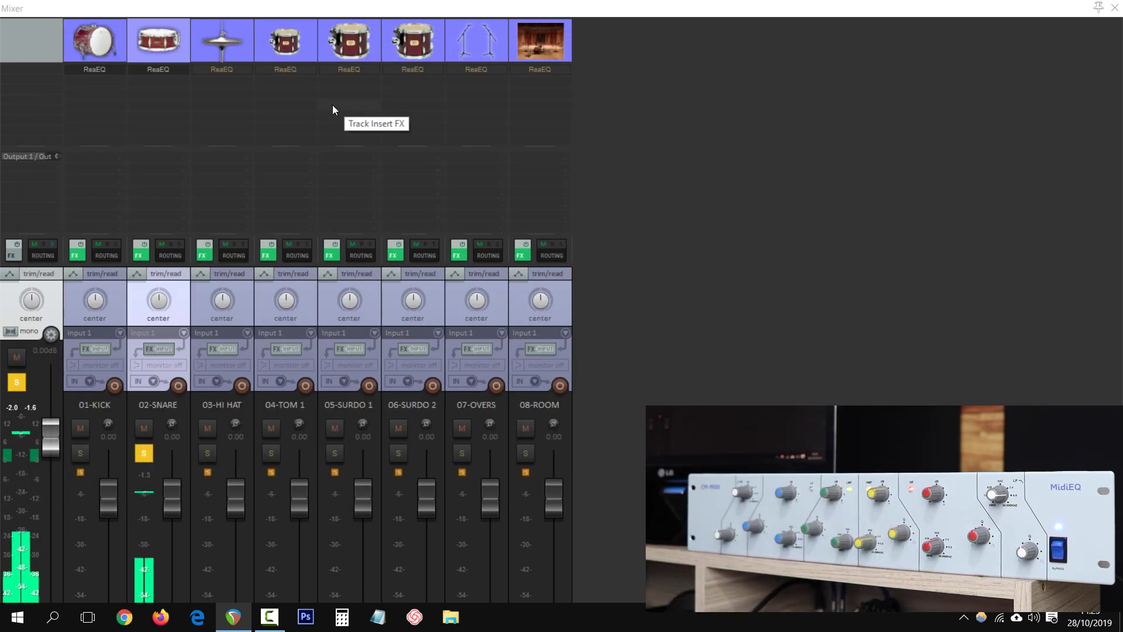
key("F6")
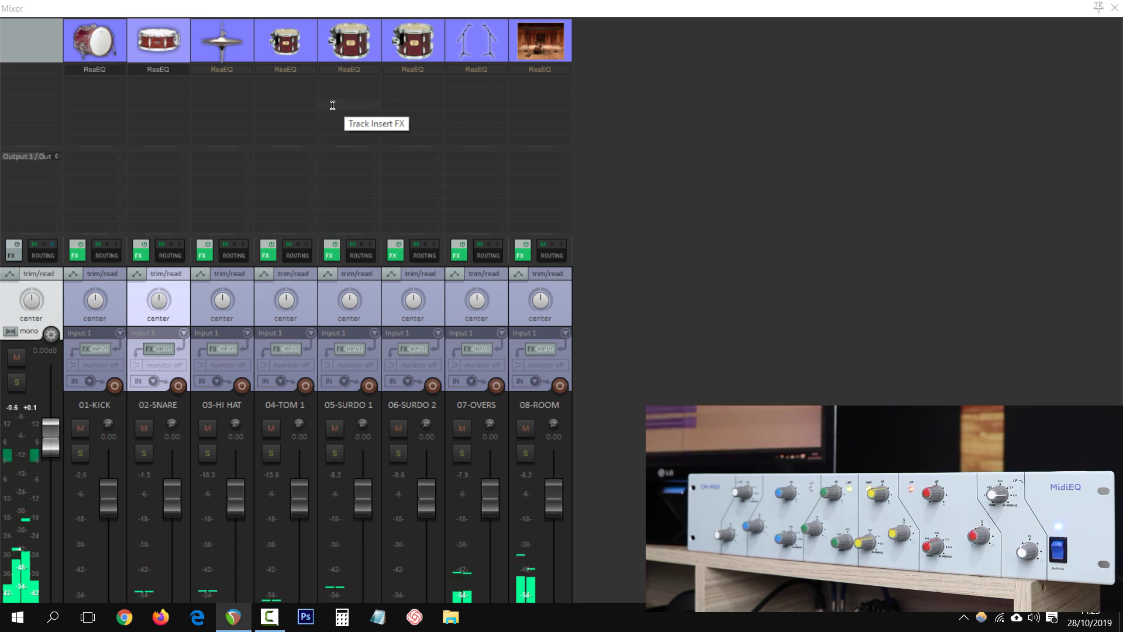
Step: Restart playback of the full mix from about bar 33 and select 03-HI HAT, ending in the mixer
key("ctrl+m")
key("space")
key("space")
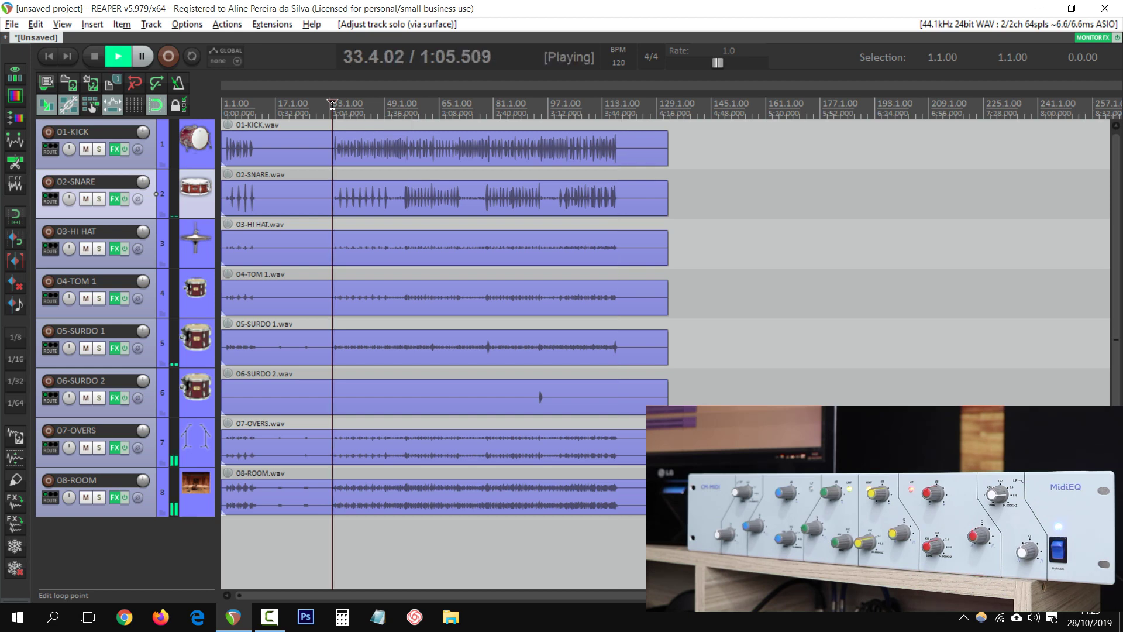
key("Down")
key("ctrl+m")
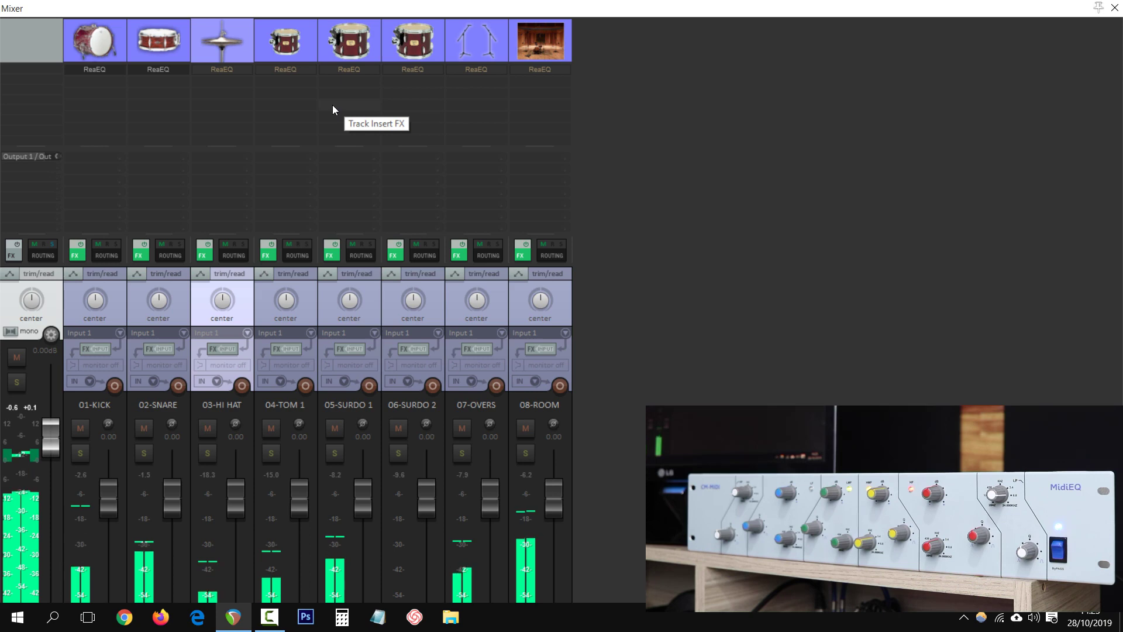
Step: Solo 03-HI HAT, enable its ReaEQ, and set the high pass to 625.5 Hz and band 5 up about 1 dB near 3 kHz
key("alt+s")
key("f")
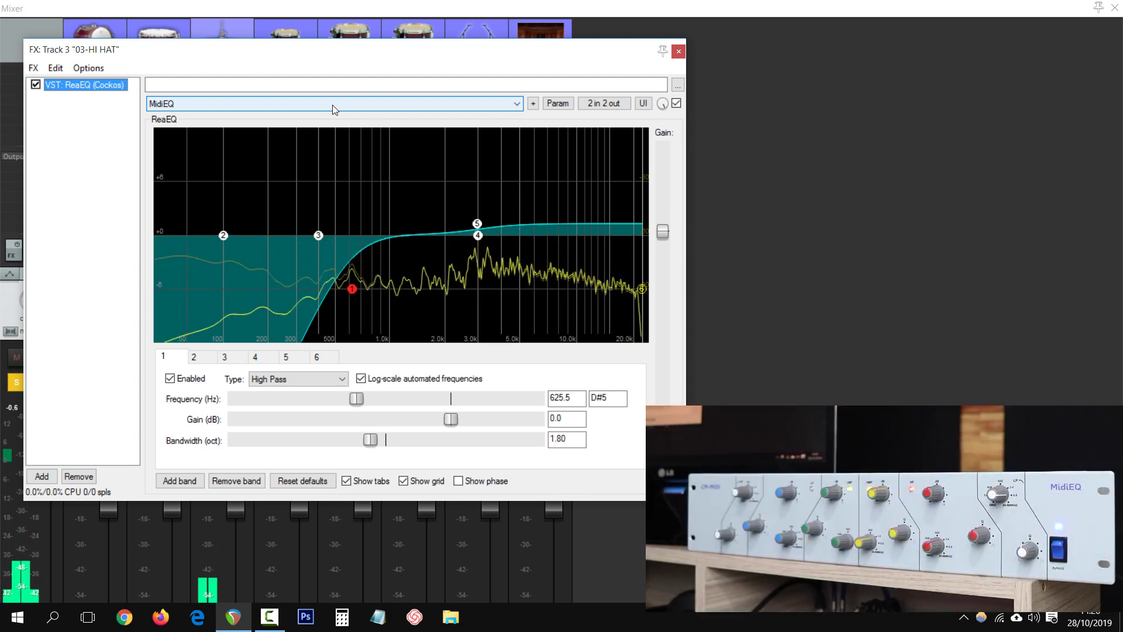
key("Escape")
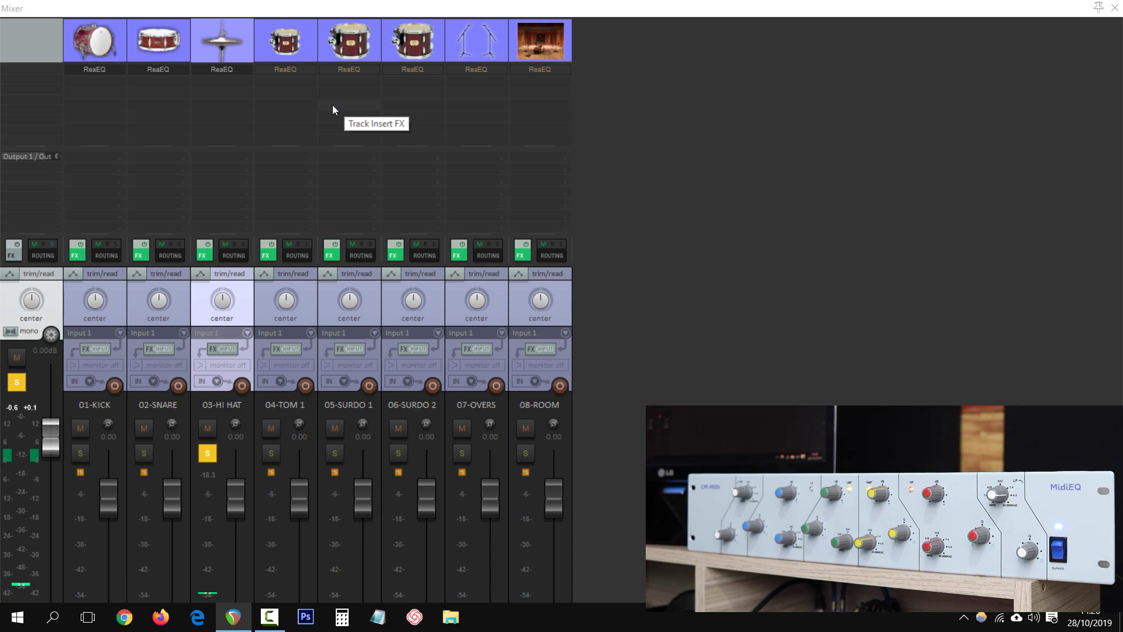
Step: Stop playback and move the solo from 03-HI HAT to 04-TOM 1
key("Down")
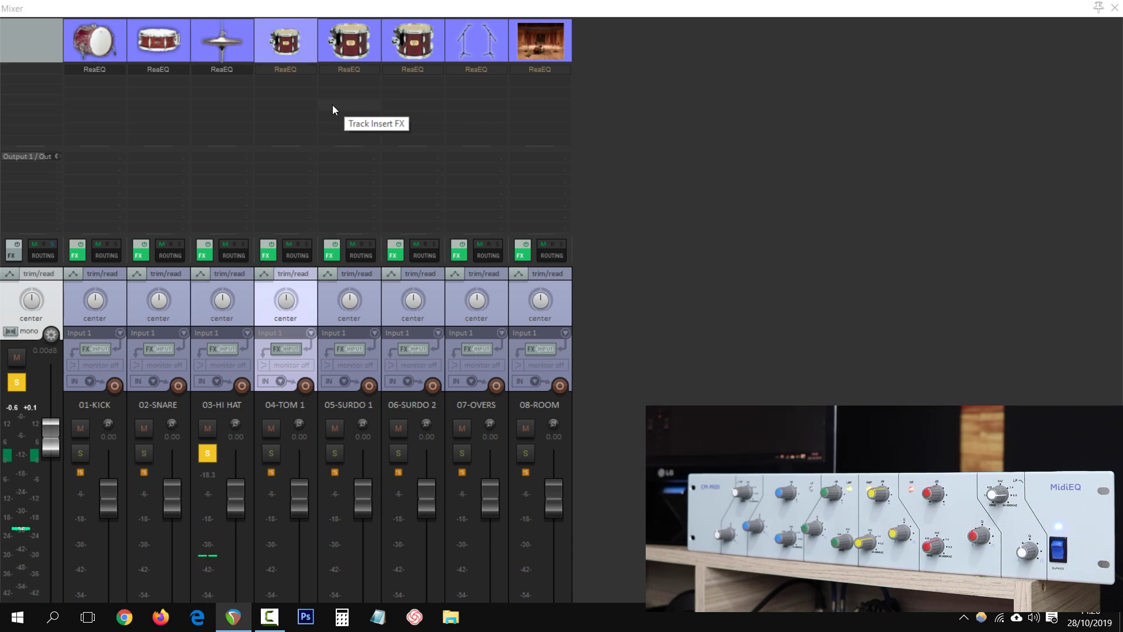
key("ctrl+m")
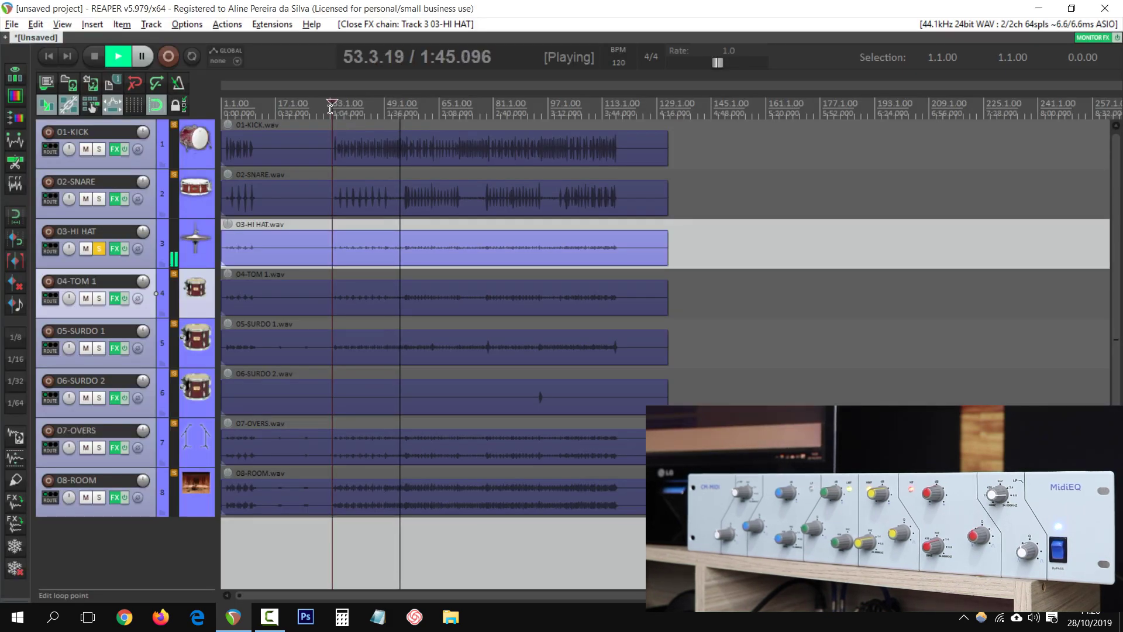
key("space")
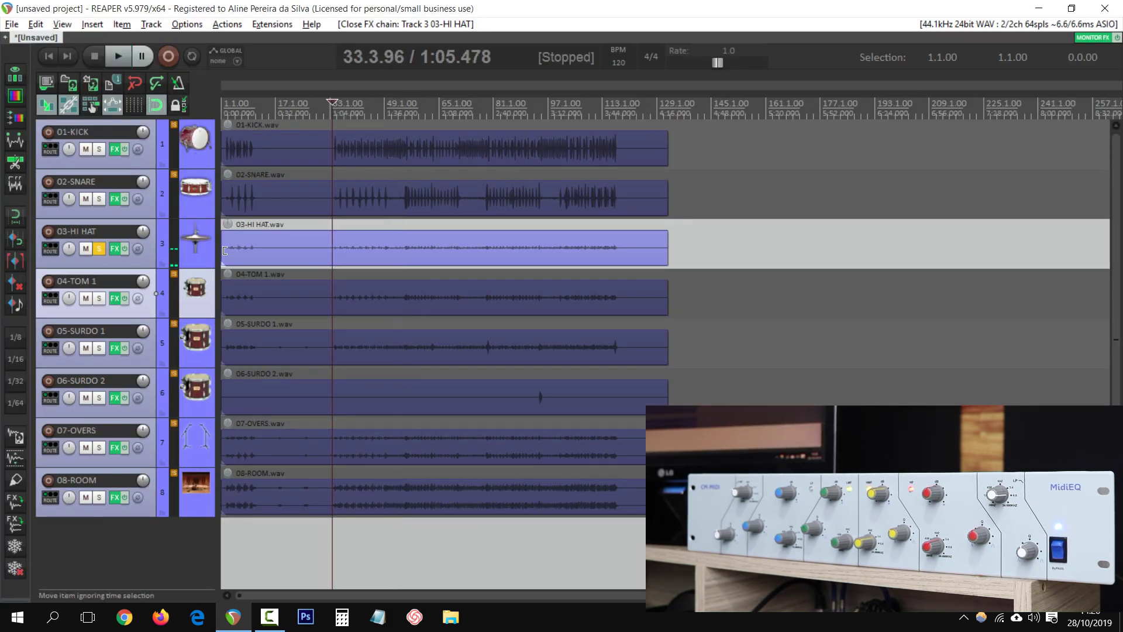
left_click(389, 284)
key("ctrl+m")
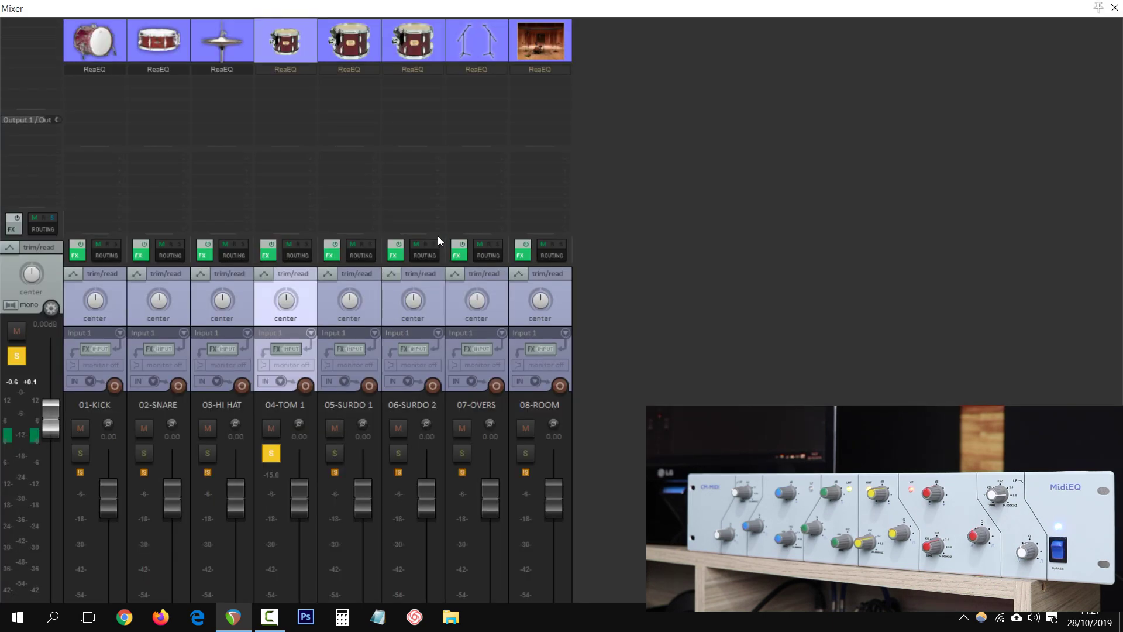
Step: Unsolo and mute 04-TOM 1, and return to the arrangement view
left_click(272, 457)
left_click(268, 432)
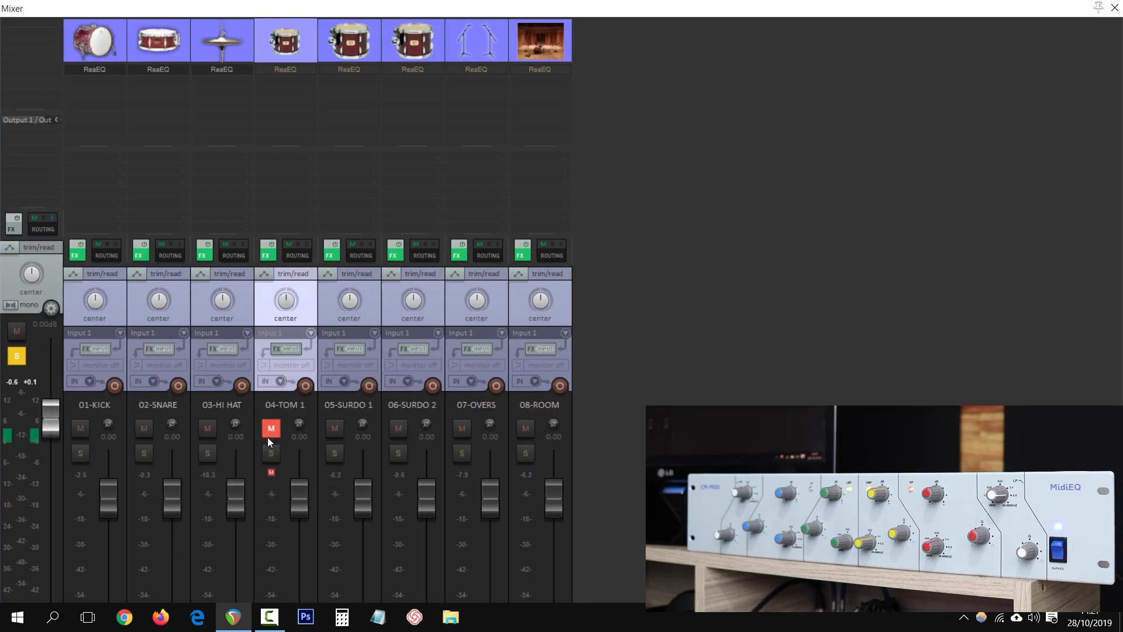
key("ctrl+m")
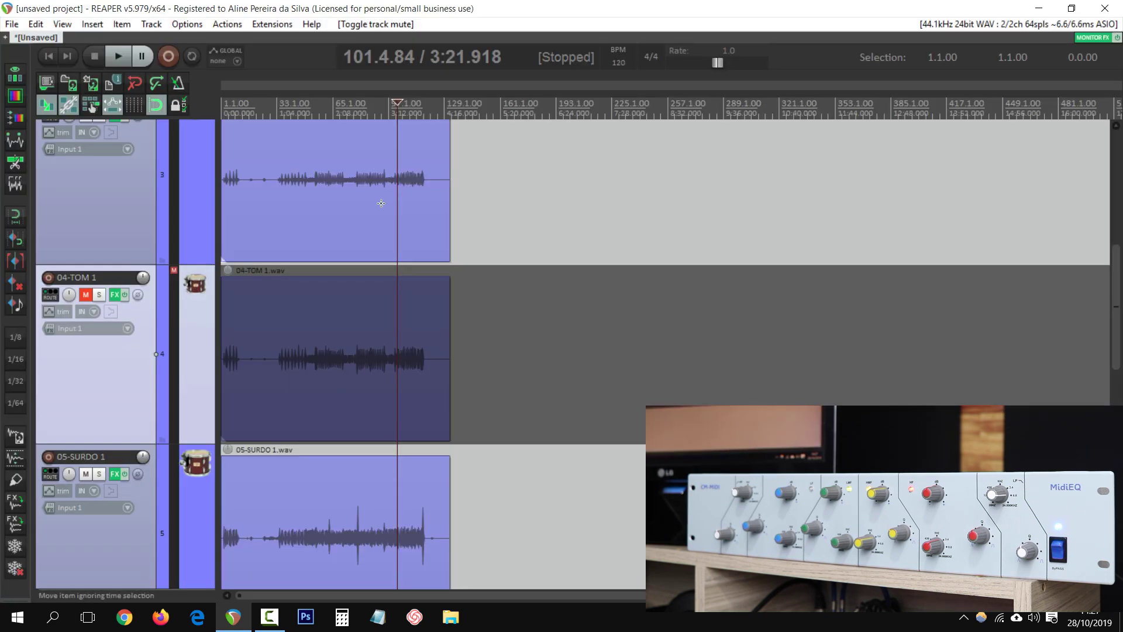
Step: Select track 05-SURDO 1 and place the edit cursor near its loud hit around bar 78
scroll(413, 252, "down", 4)
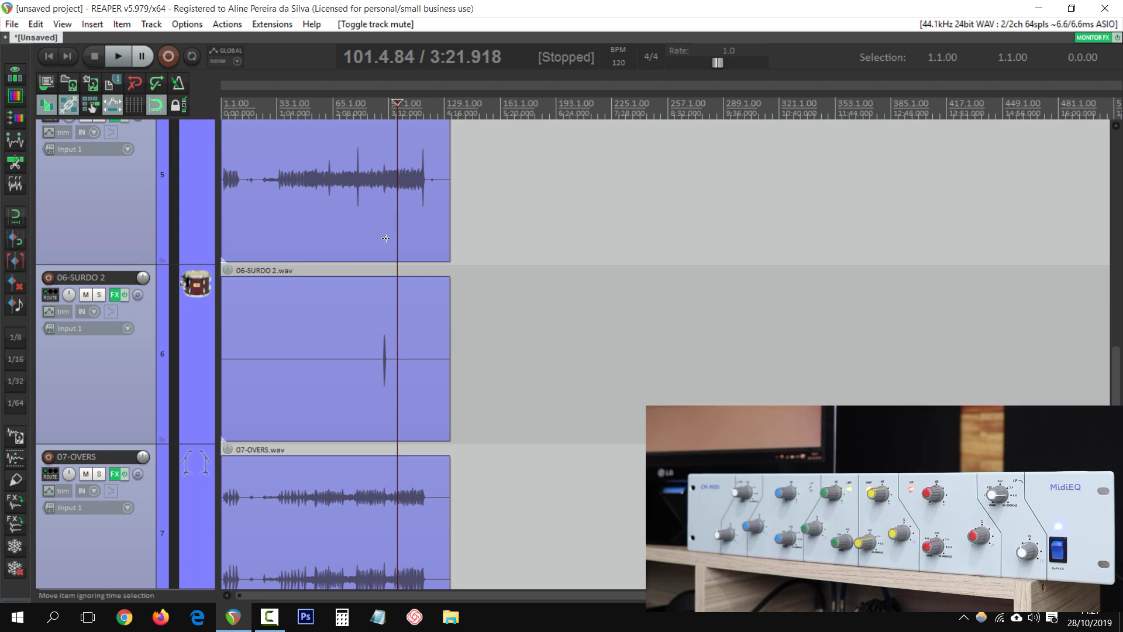
key("ctrl+m")
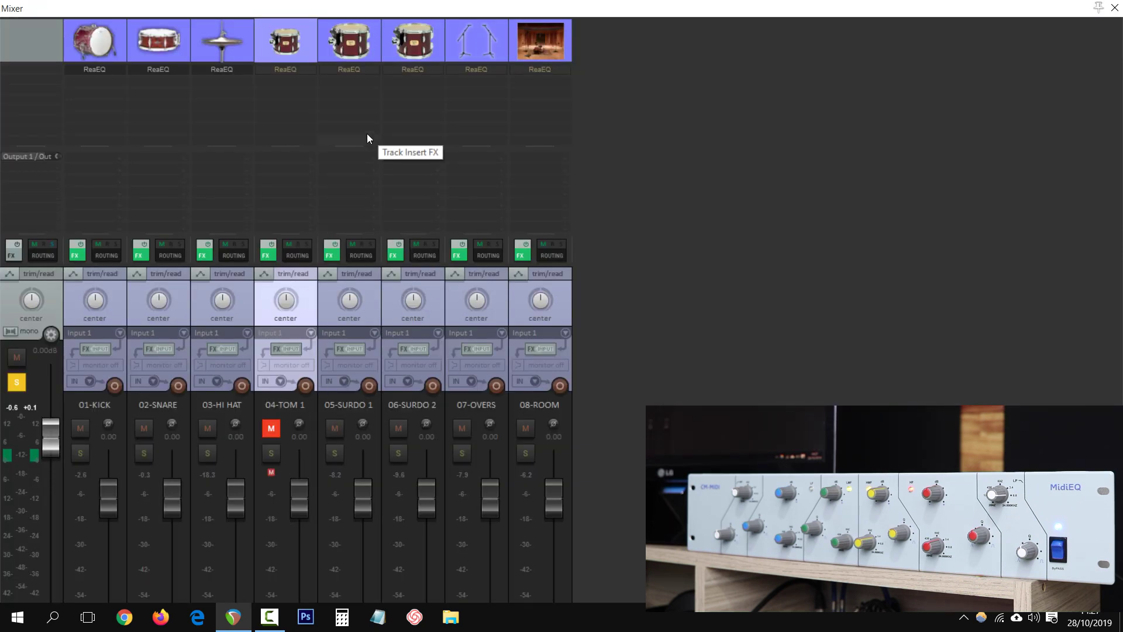
left_click(338, 501)
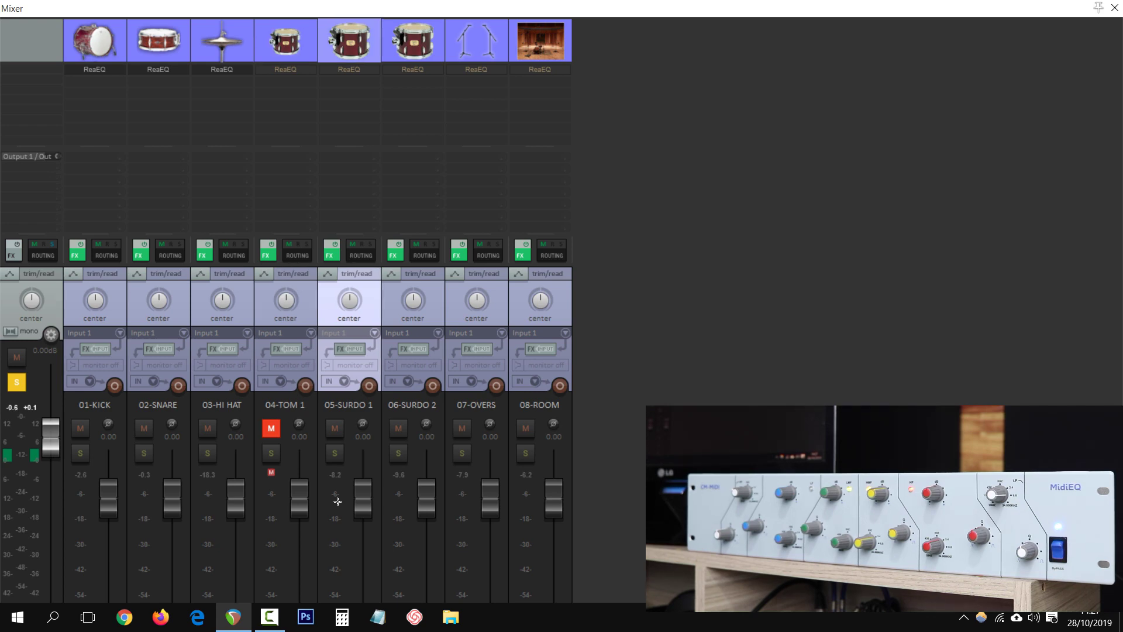
key("ctrl+m")
left_click(357, 152)
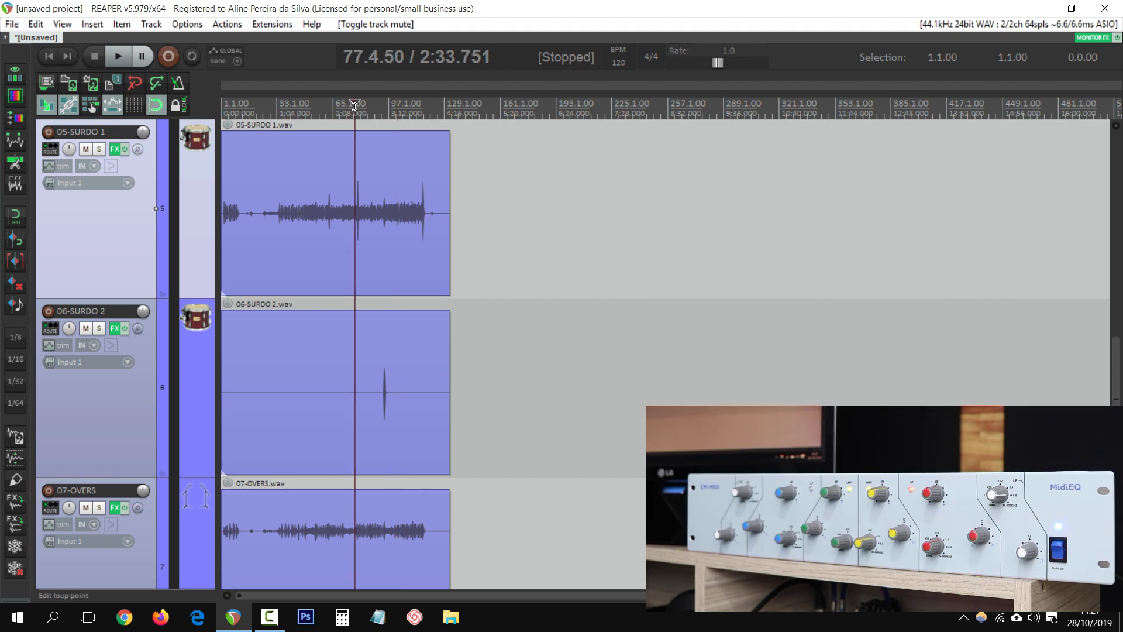
Step: Solo 05-SURDO 1 and play its loud hit from just before bar 79
scroll(563, 116, "up", 8)
left_click(676, 102)
key("space")
scroll(493, 160, "up", 5)
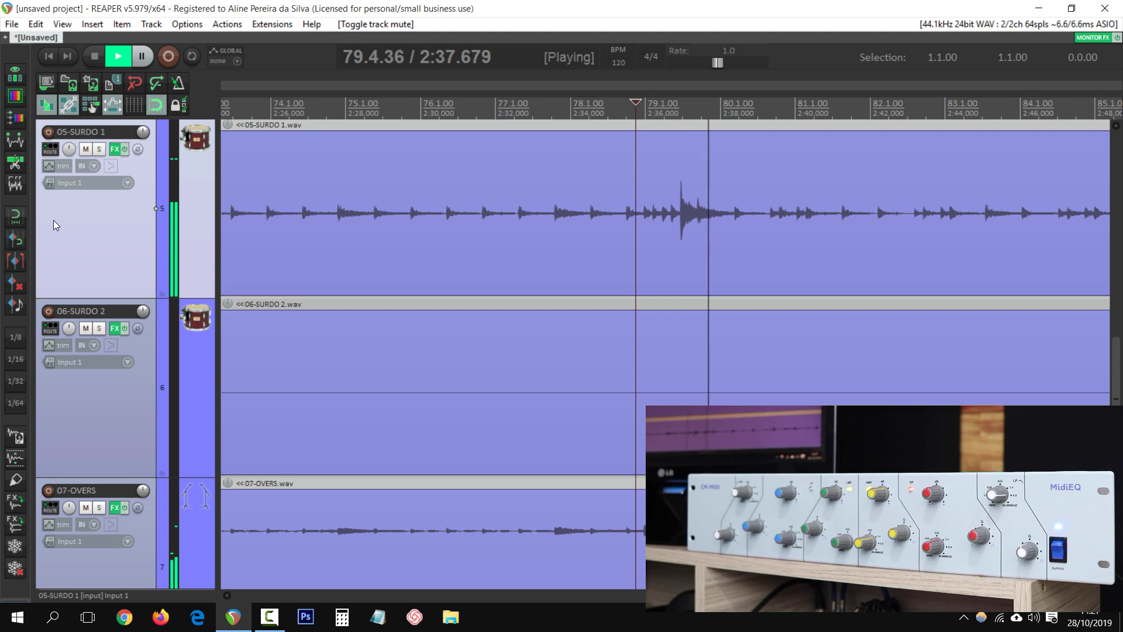
key("space")
left_click(100, 149)
key("space")
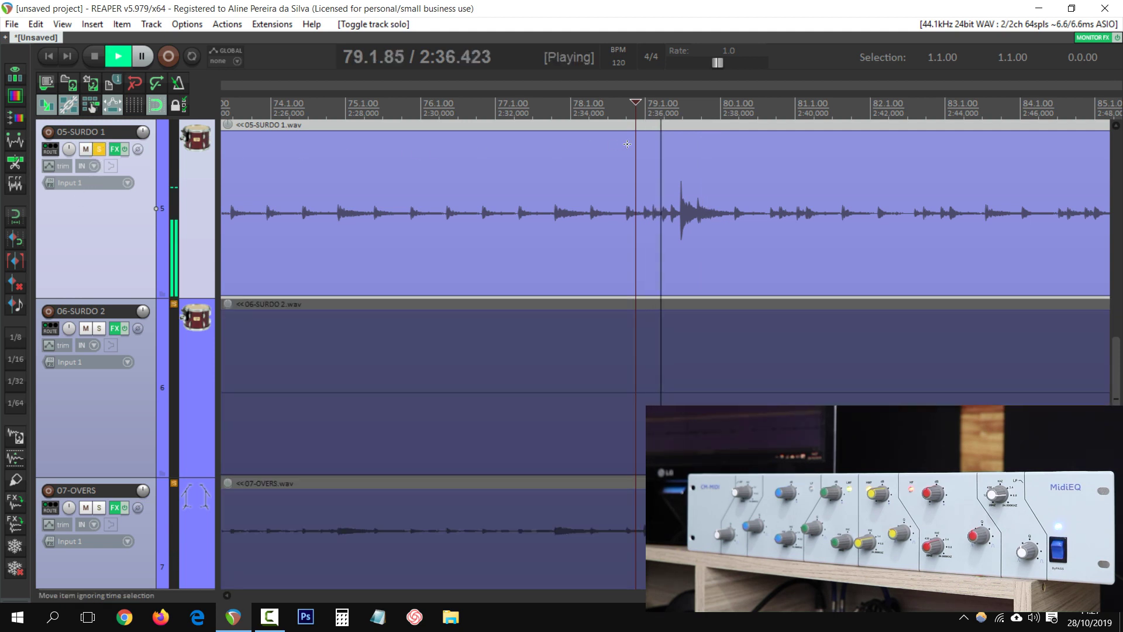
Step: Select the time range 78.3.99 to 80.1.49 around the 05-SURDO 1 hit and play it on repeat with the mixer shown
key("space")
left_click_drag(627, 108, 729, 110)
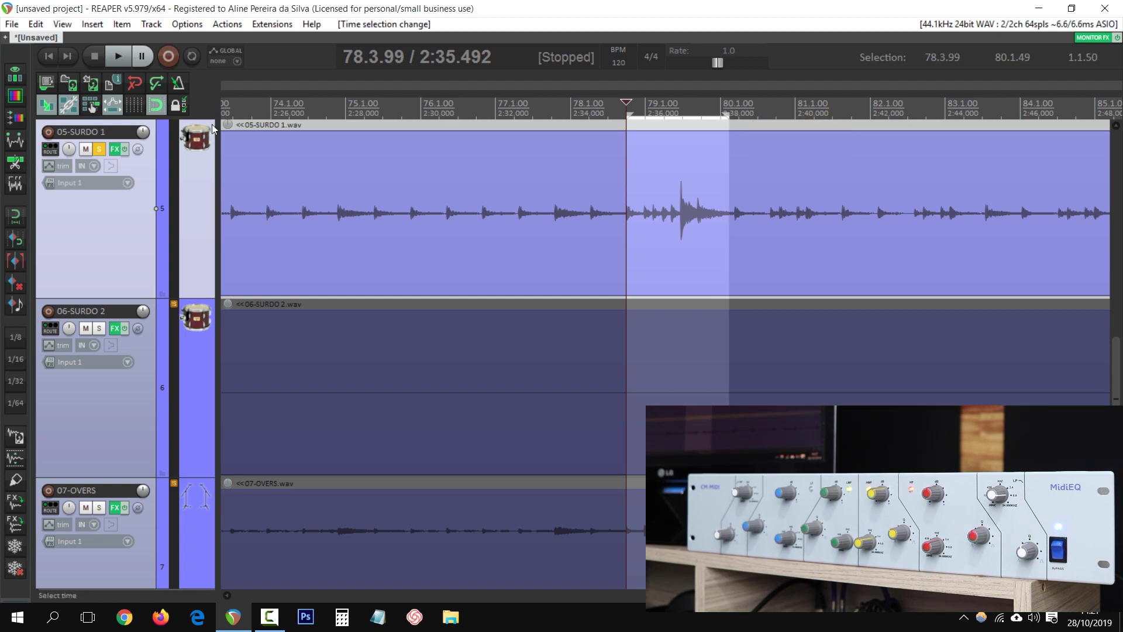
left_click(192, 56)
key("ctrl+m")
key("space")
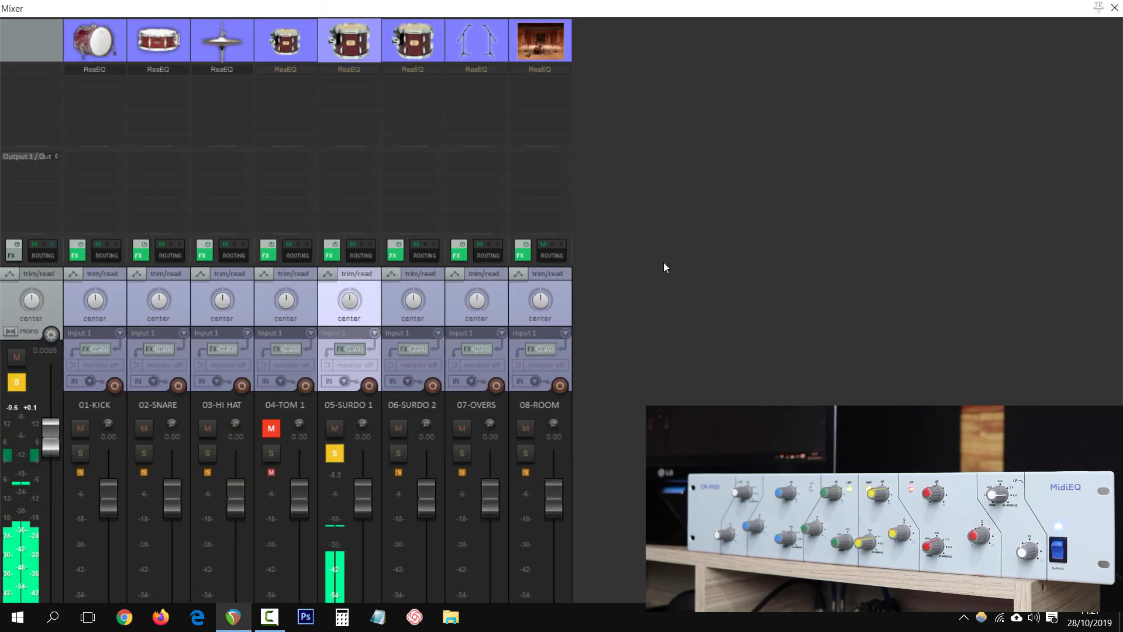
Step: Enable ReaEQ on 05-SURDO 1 with a 47.5 Hz high pass, band 3 cut about 6.5 dB near 600 Hz and band 4 up about 2 dB near 4 kHz
key("shift+f")
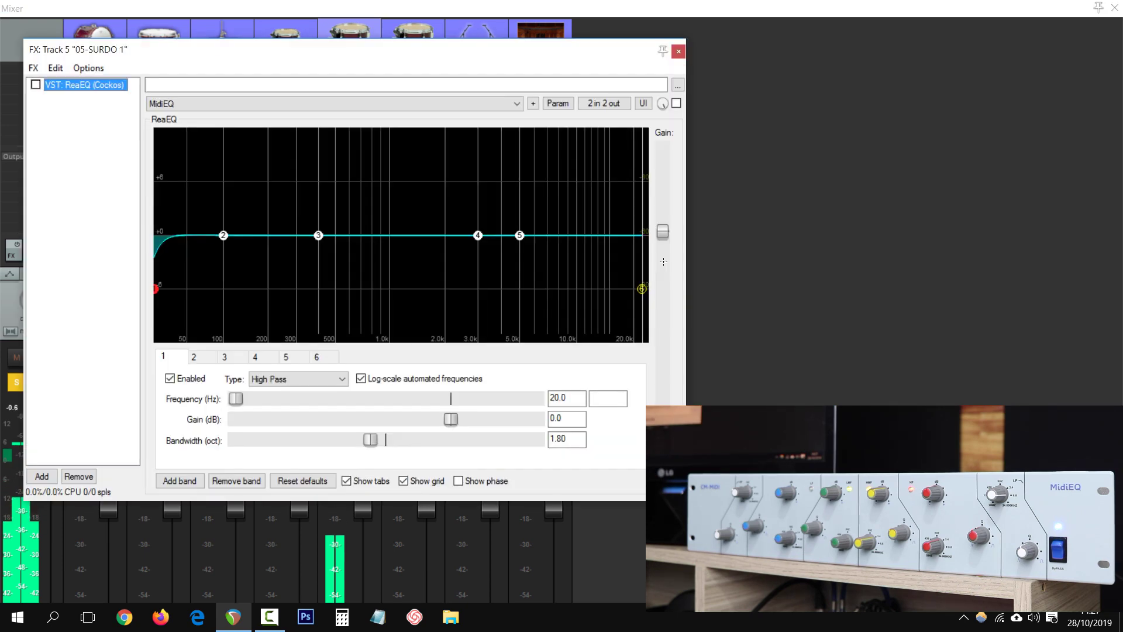
key("space")
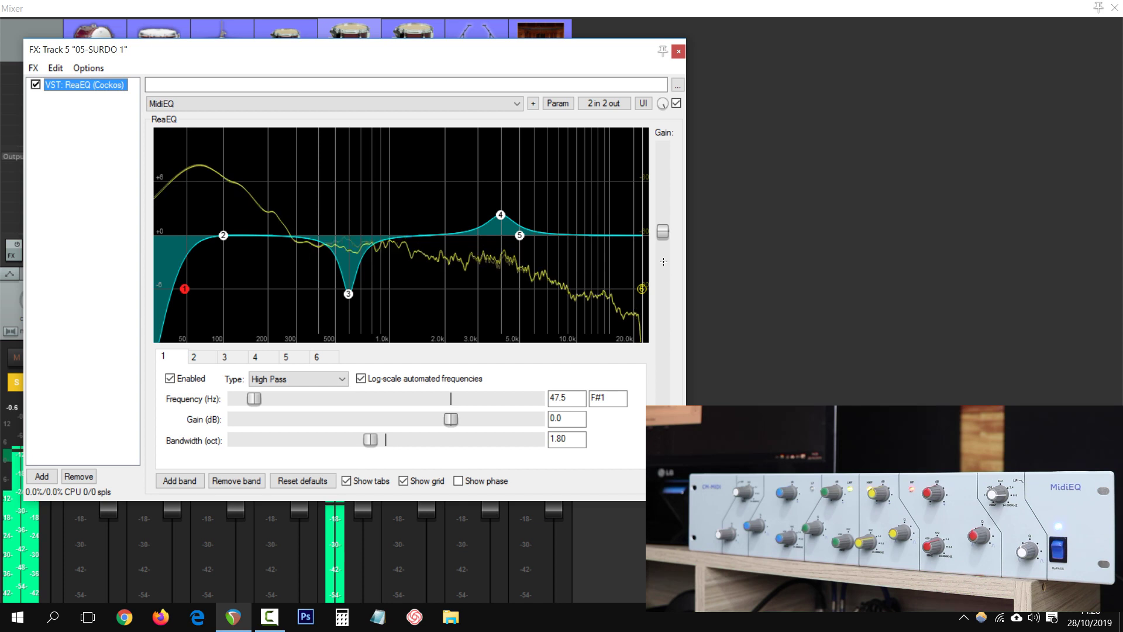
key("Escape")
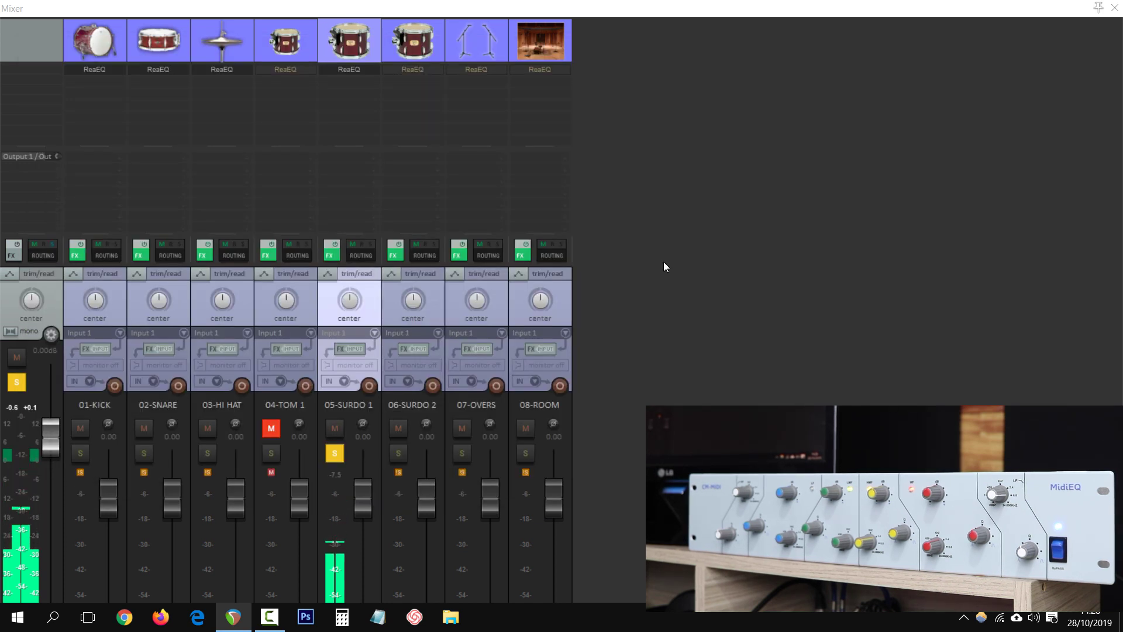
Step: Unsolo 05-SURDO 1 with playback stopped, and select 06-SURDO 2 in the arrangement view
key("ctrl+alt+s")
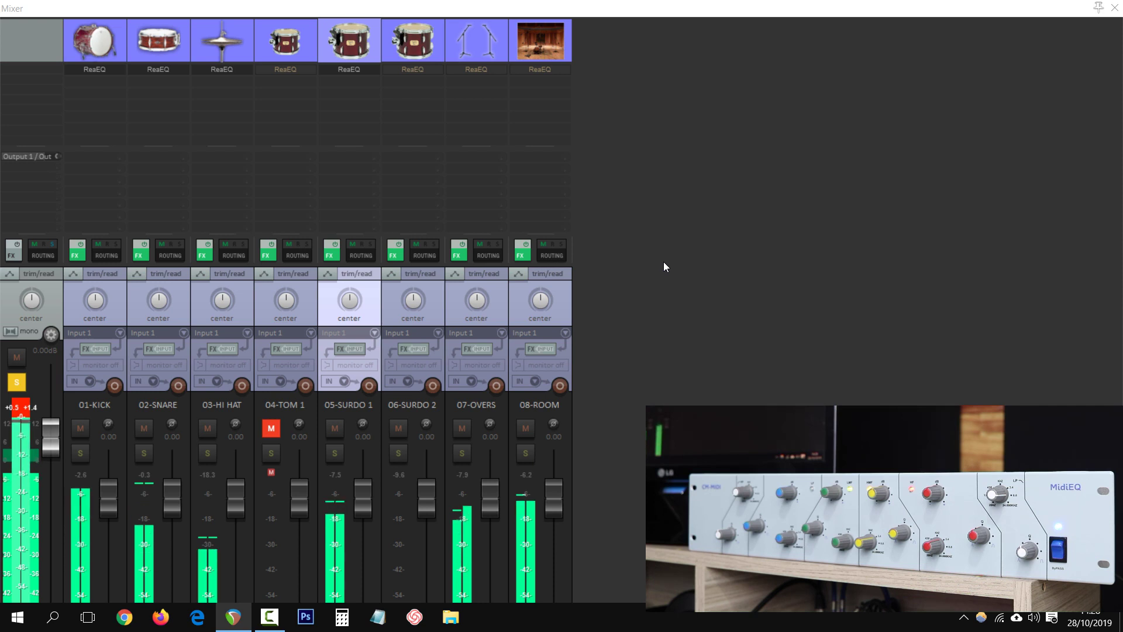
key("space")
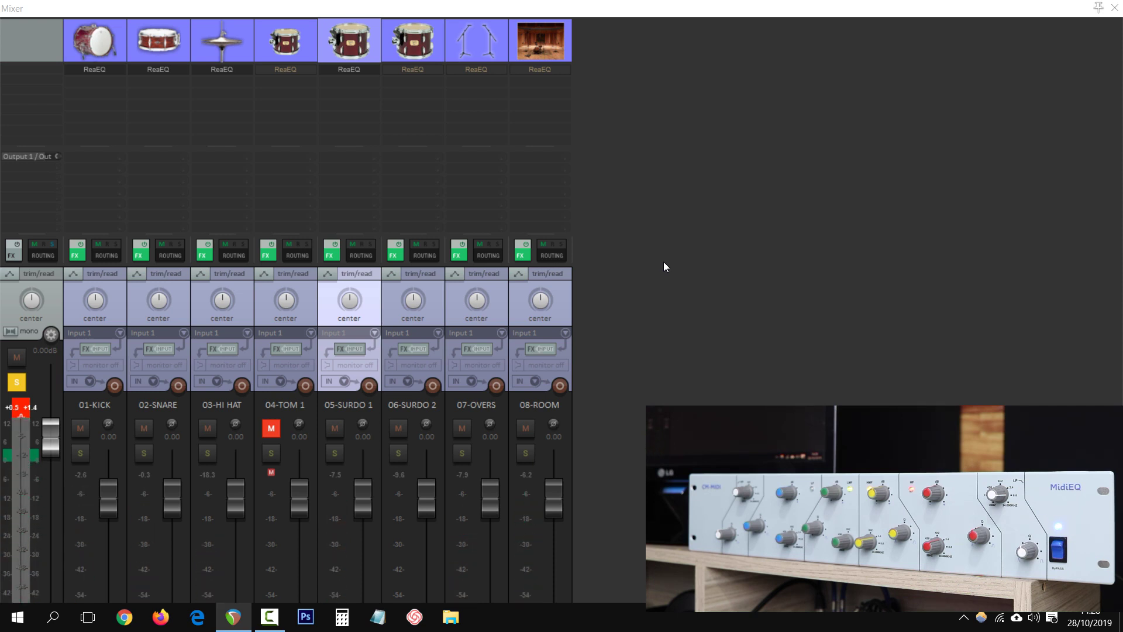
key("Down")
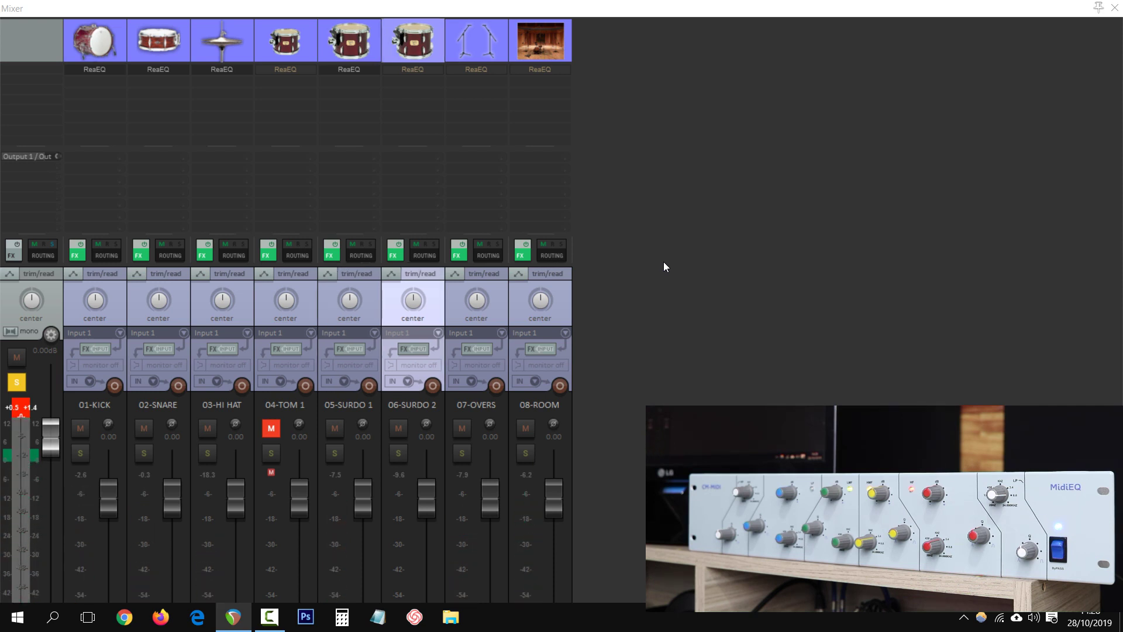
key("ctrl+m")
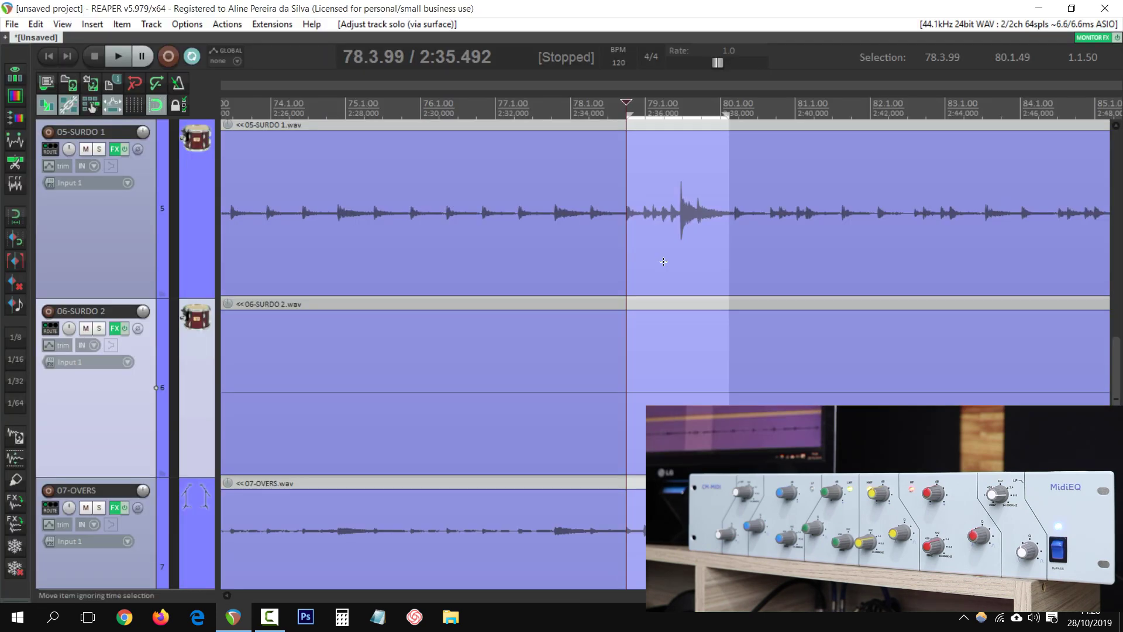
Step: Clear the time selection, and play 06-SURDO 2 soloed from its single hit near 94.4
scroll(663, 262, "down", 5)
key("Escape")
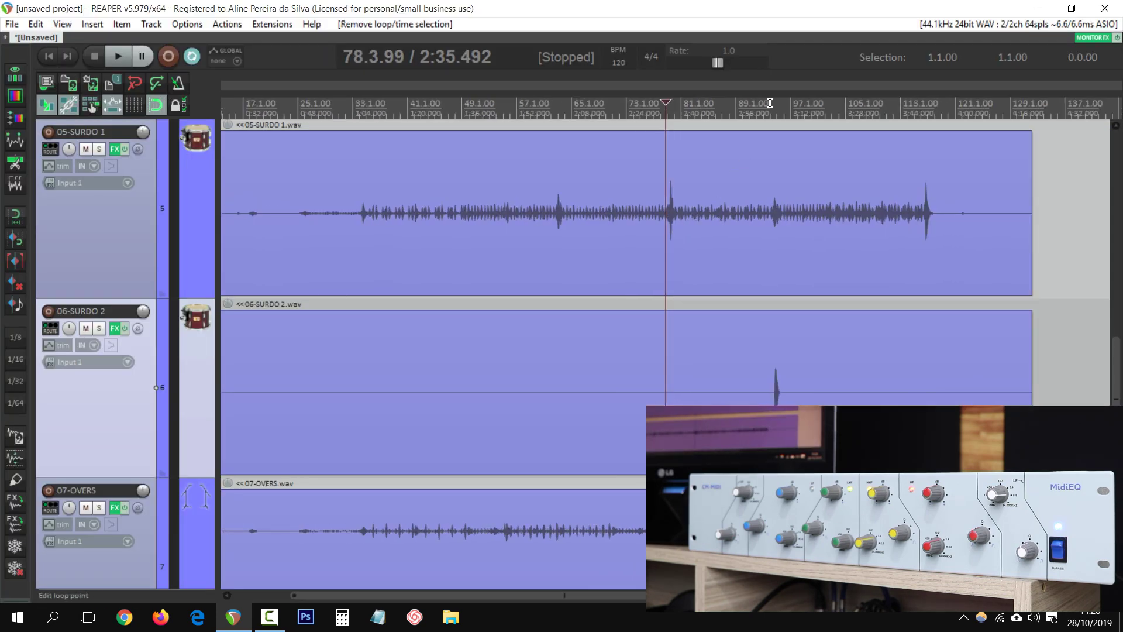
left_click(771, 104)
scroll(771, 104, "up", 7)
left_click(825, 109)
key("space")
key("space")
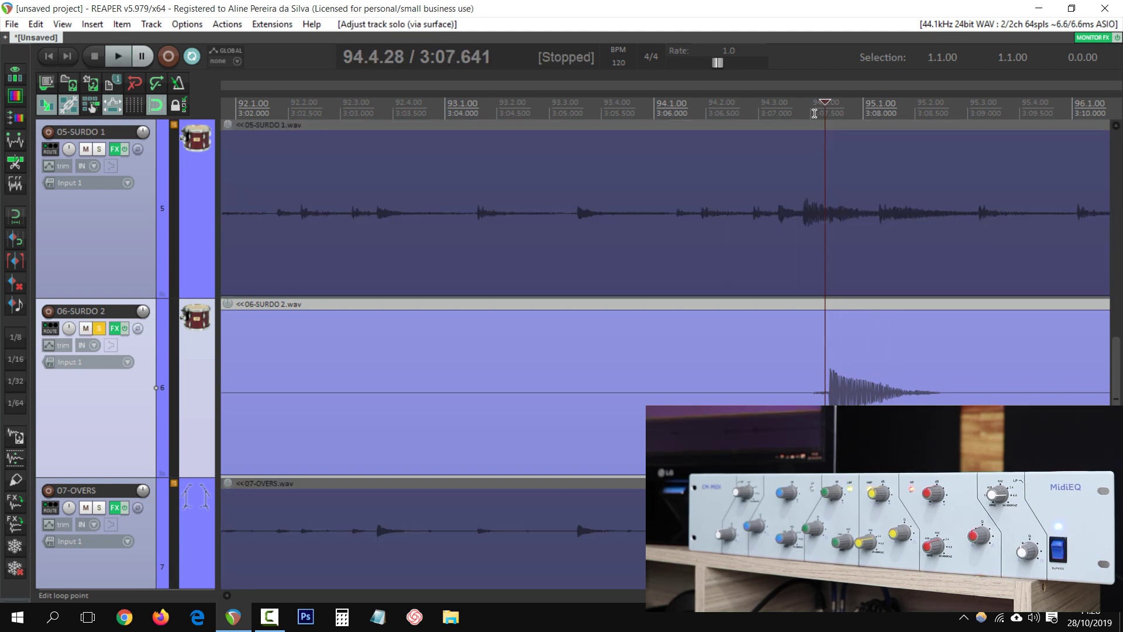
Step: Select the time range 94.3.81 to 95.2.71 around the 06-SURDO 2 hit and loop it with the mixer shown
left_click_drag(801, 109, 953, 121)
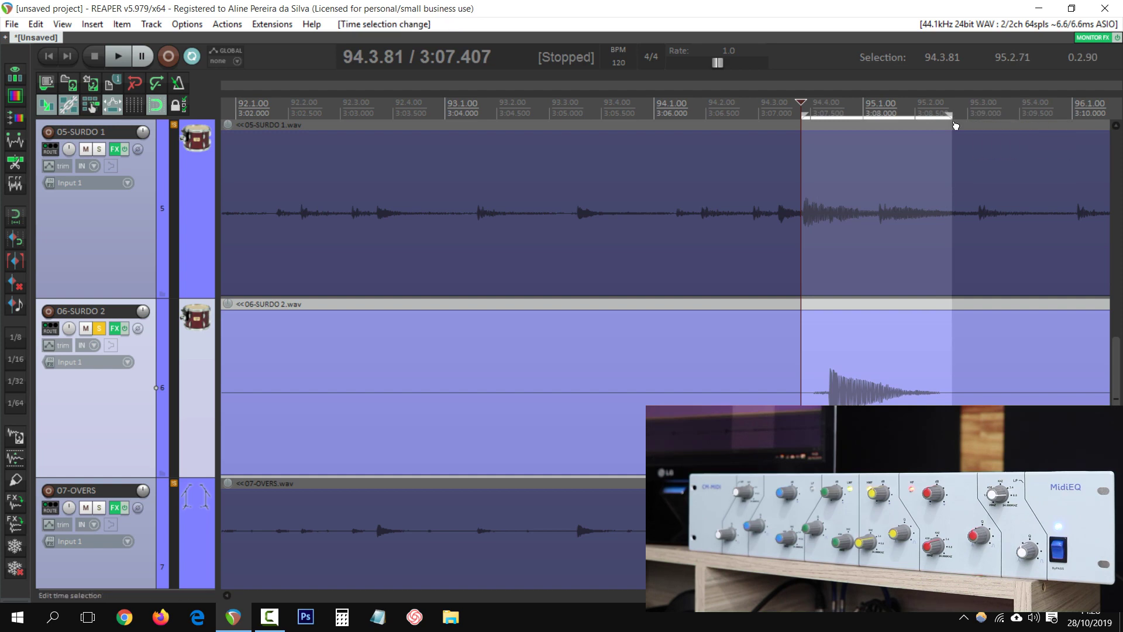
key("ctrl+m")
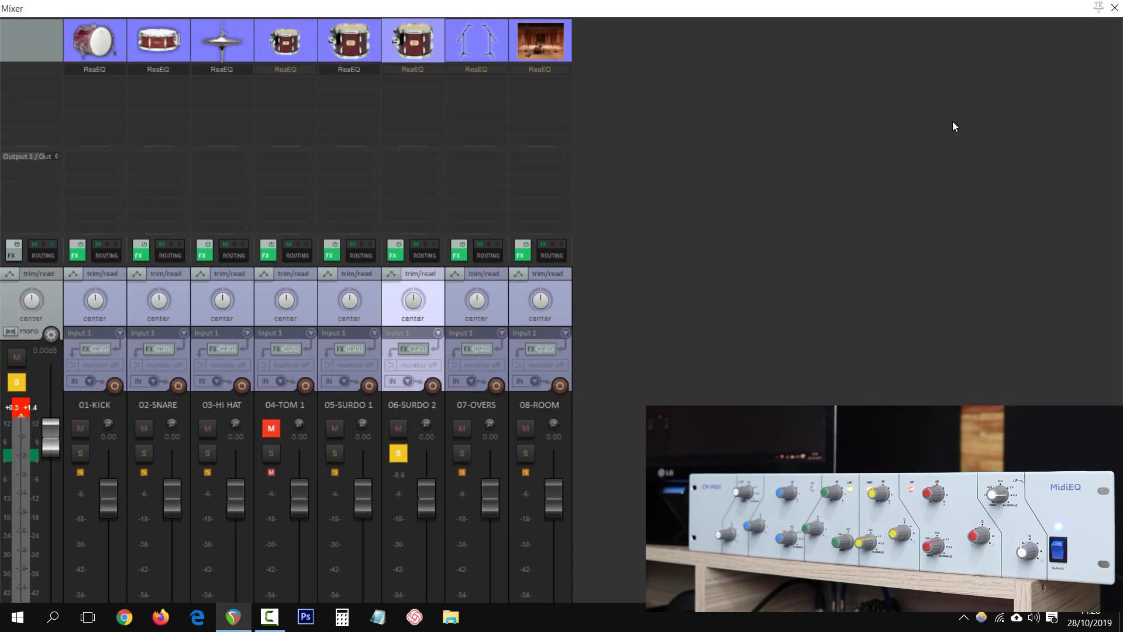
key("space")
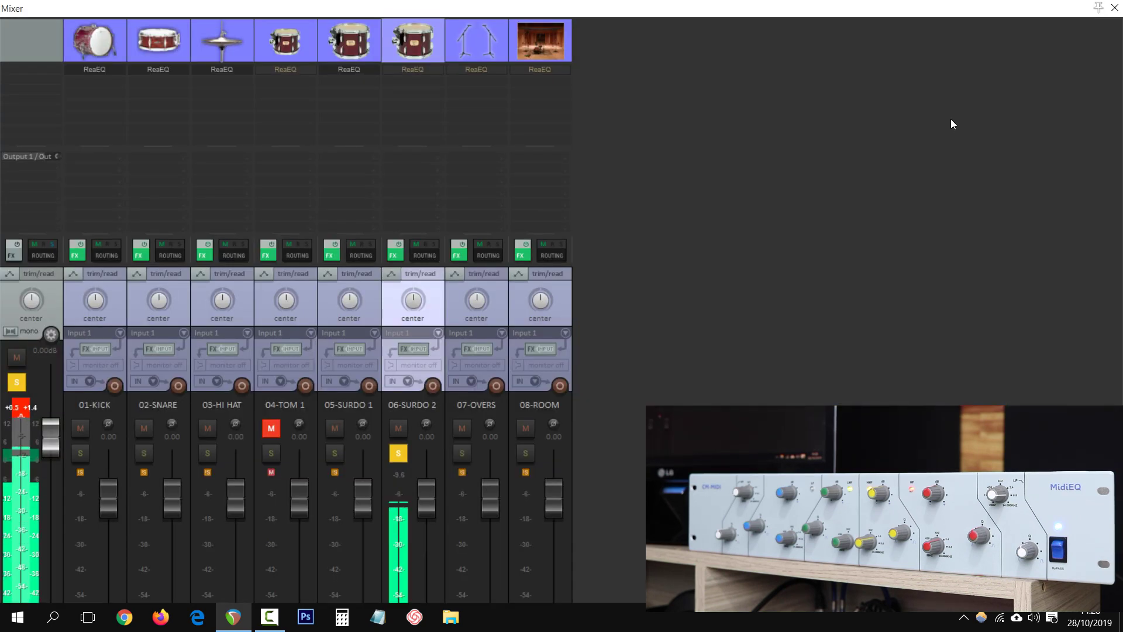
Step: Enable ReaEQ on 06-SURDO 2 with a 47.5 Hz high pass, band 3 cut about 6 dB near 450 Hz and band 4 up about 4.5 dB near 4 kHz
key("shift+f")
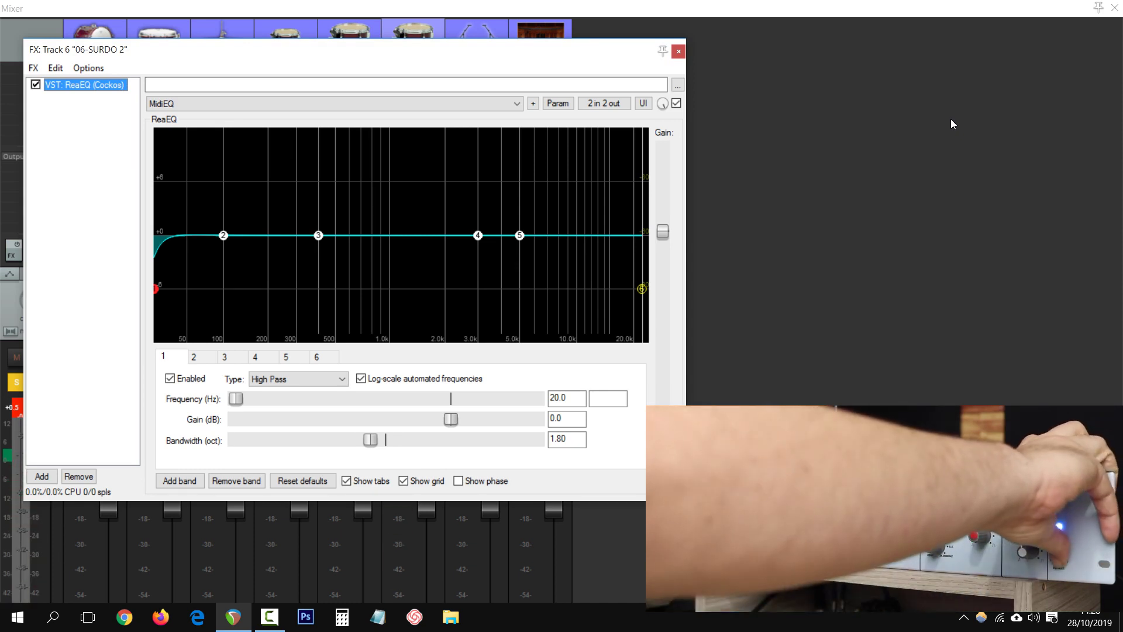
key("b")
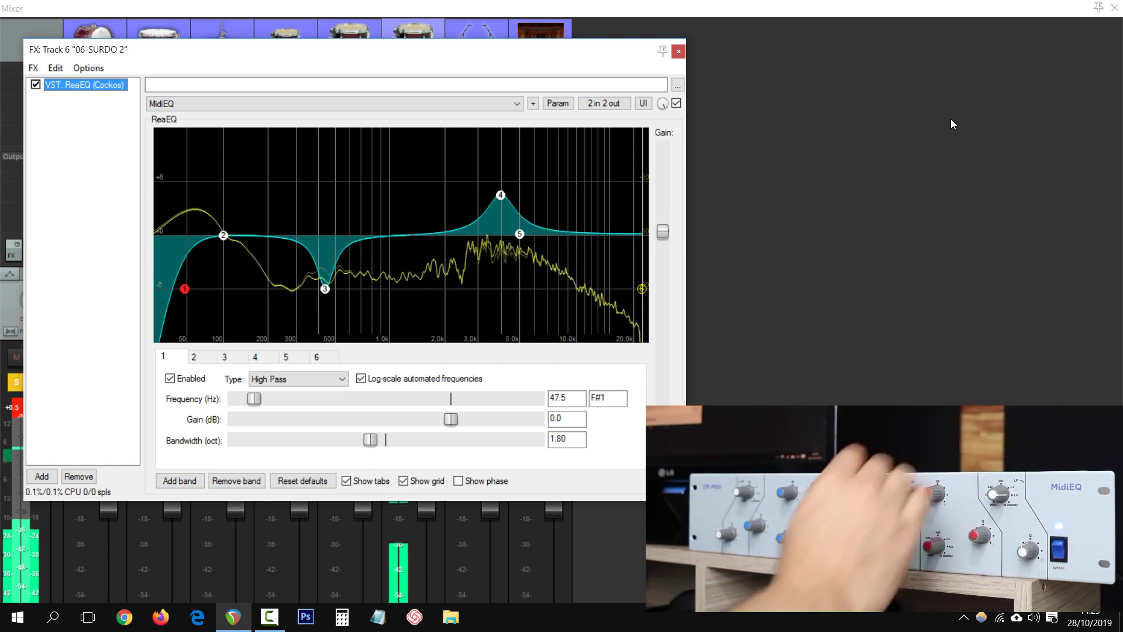
key("Escape")
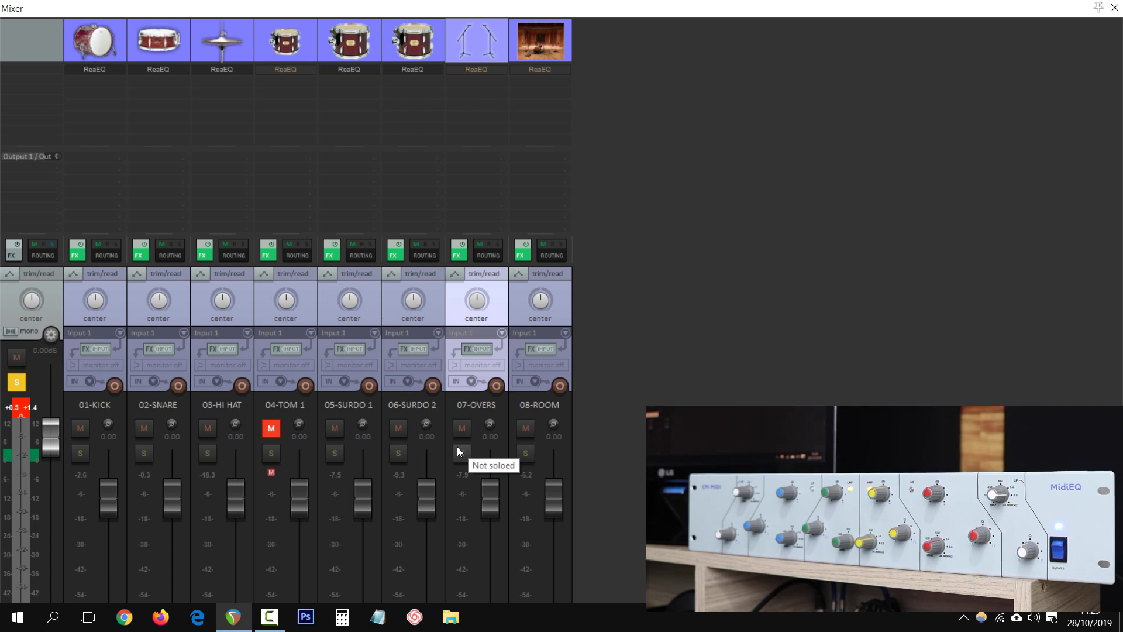
Step: Solo 07-OVERS and set its ReaEQ to a high pass near 240 Hz with band 5 up about 1 dB near 2.4 kHz
left_click(458, 448)
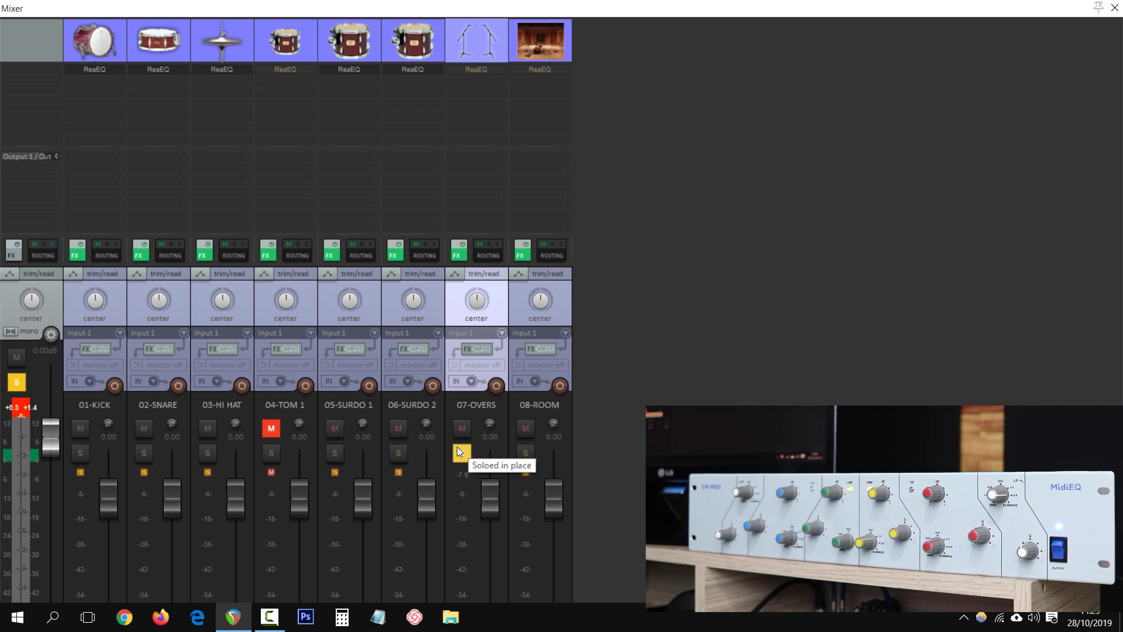
key("shift+f")
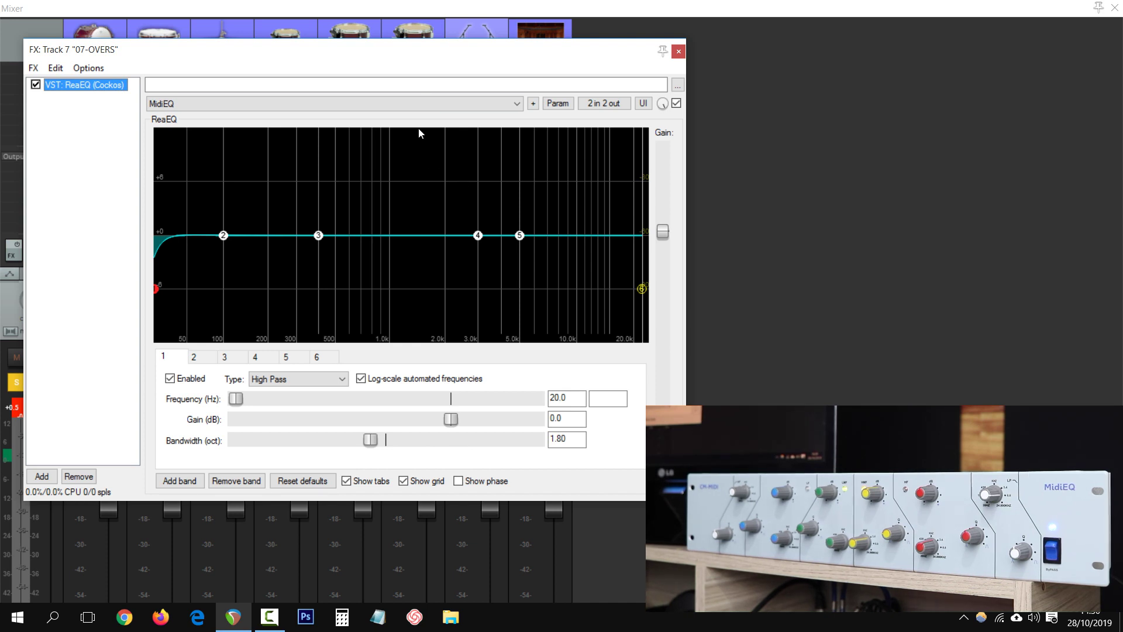
left_click_drag(443, 56, 704, 141)
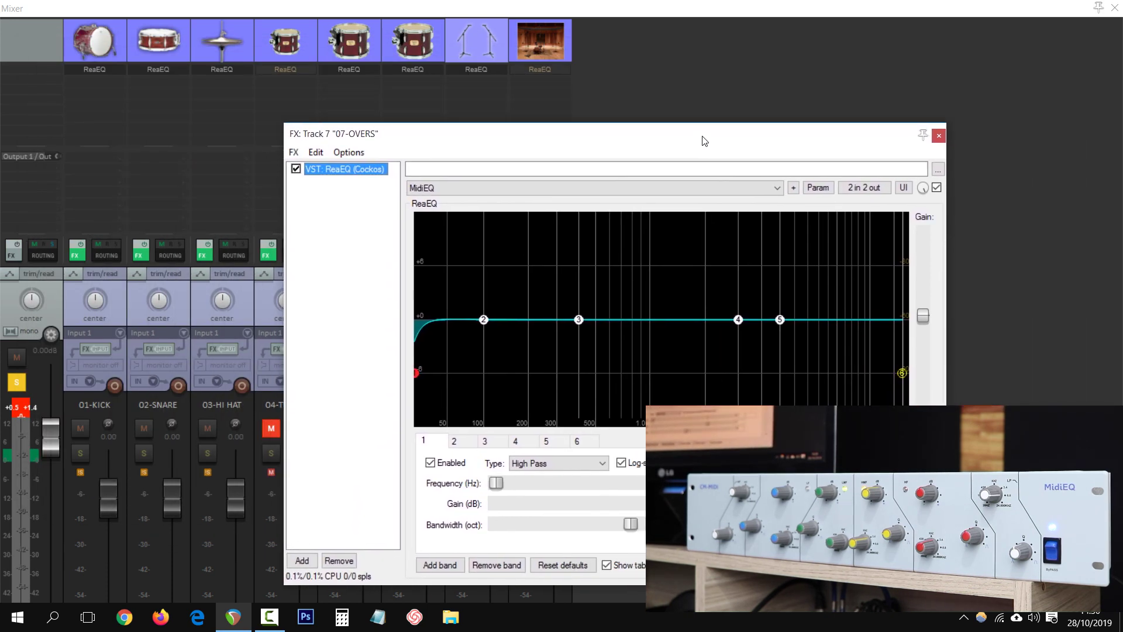
key("space")
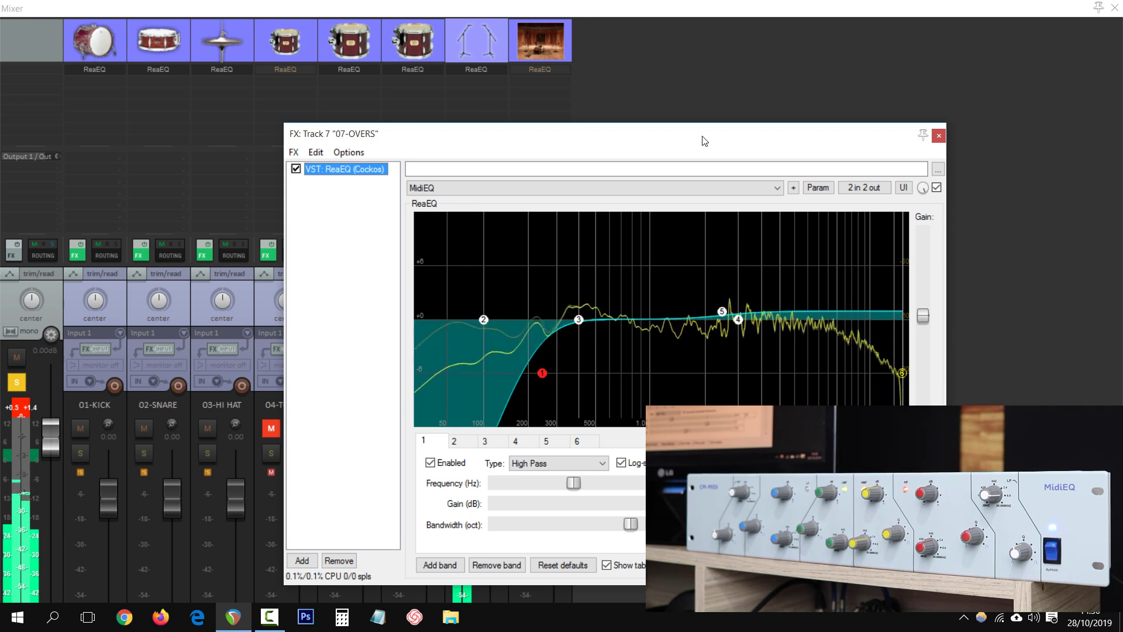
key("Escape")
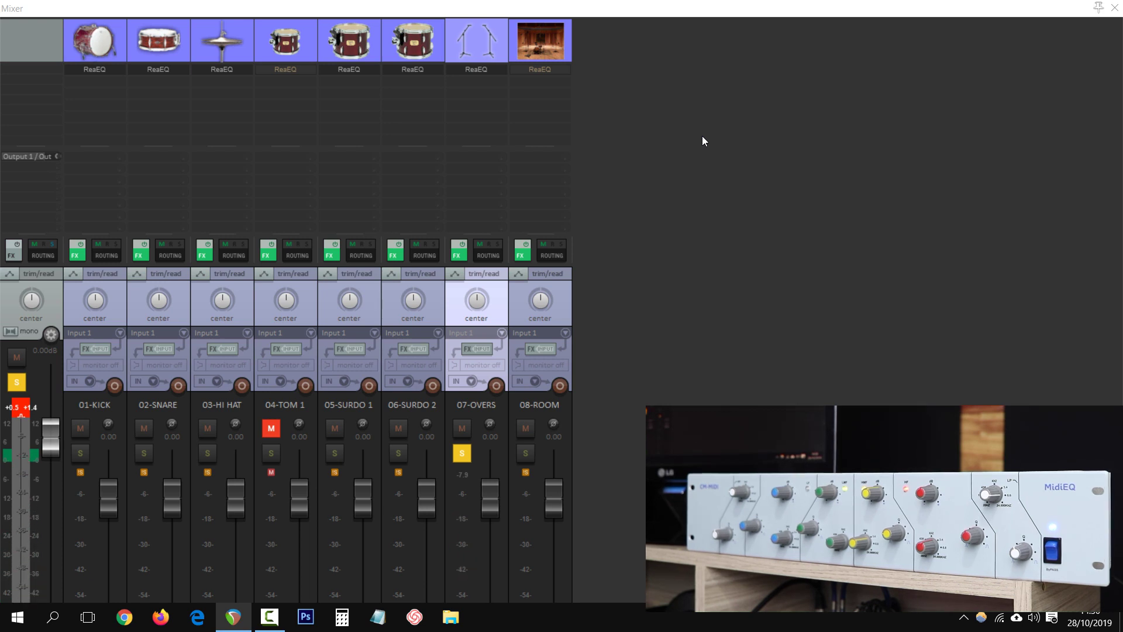
Step: Equalize soloed 08-ROOM with a 56.2 Hz high pass, band 3 cut about 7.5 dB near 600 Hz and band 4 up about 2 dB near 3.7 kHz
key("Down")
key("Up")
key("shift+f")
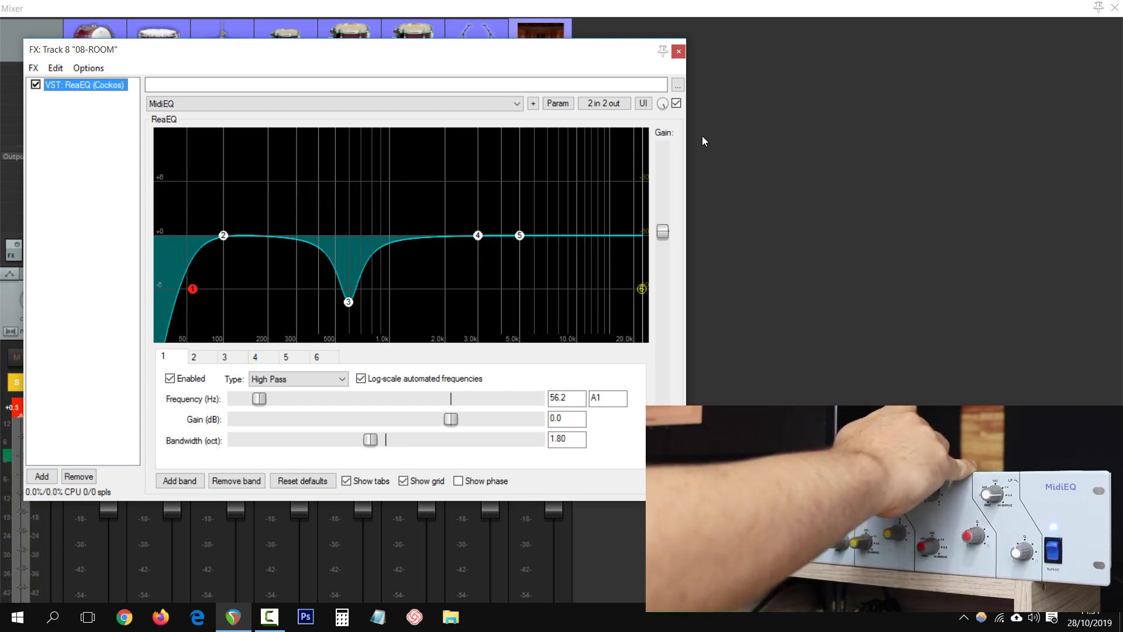
key("space")
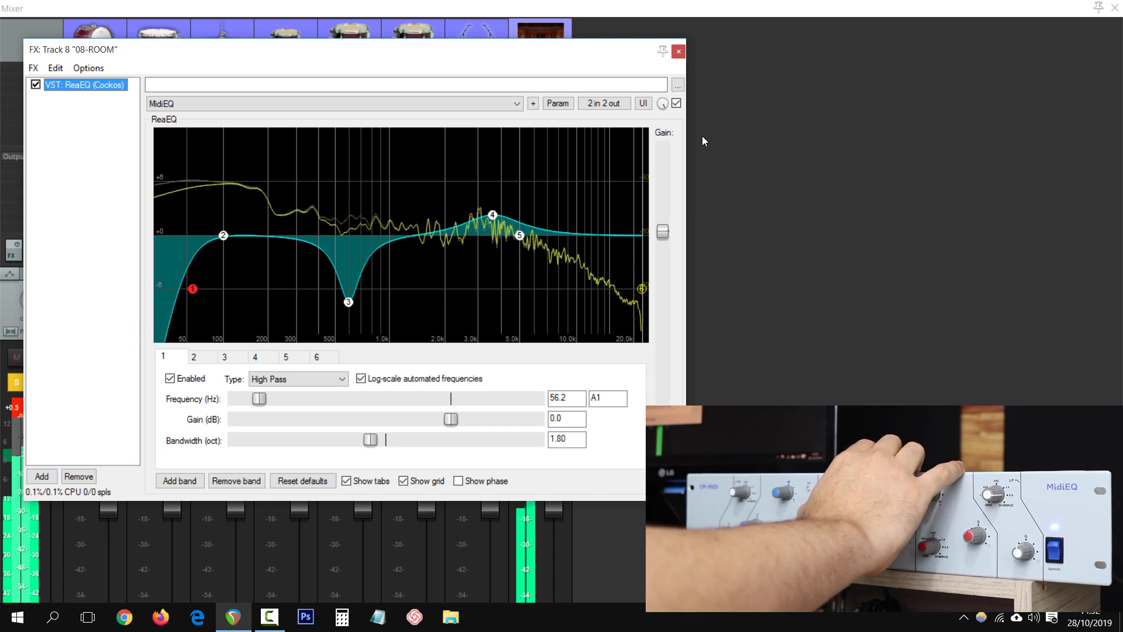
key("Escape")
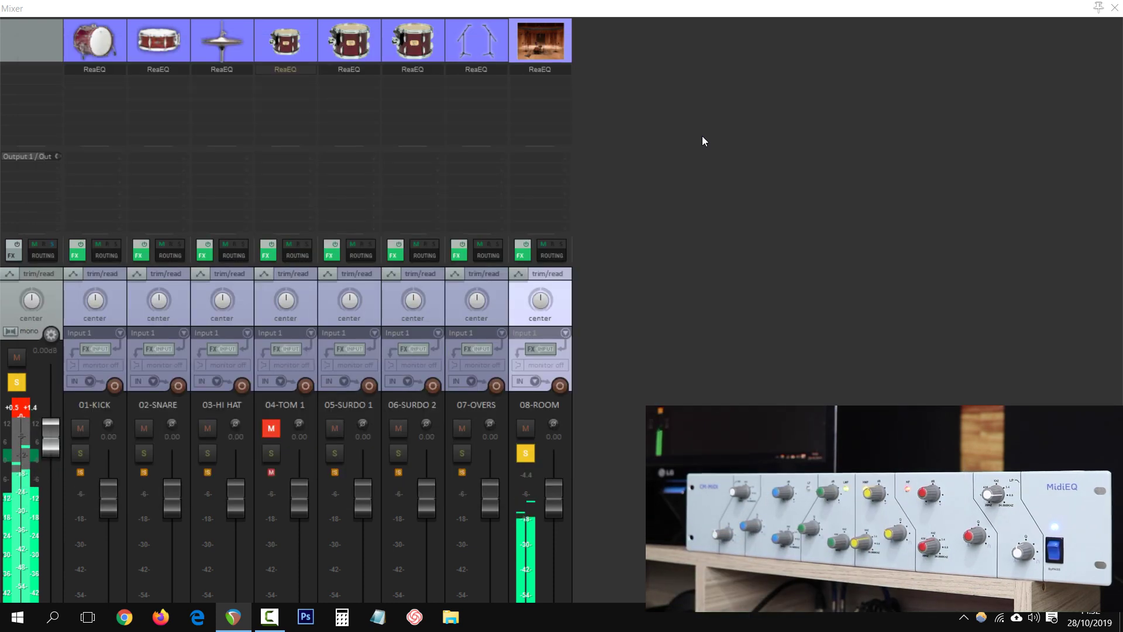
Step: Unsolo 08-ROOM, solo 01-KICK, 02-SNARE and 03-HI HAT together during playback, and lower 03-HI HAT to -4.62 dB
left_click(530, 455)
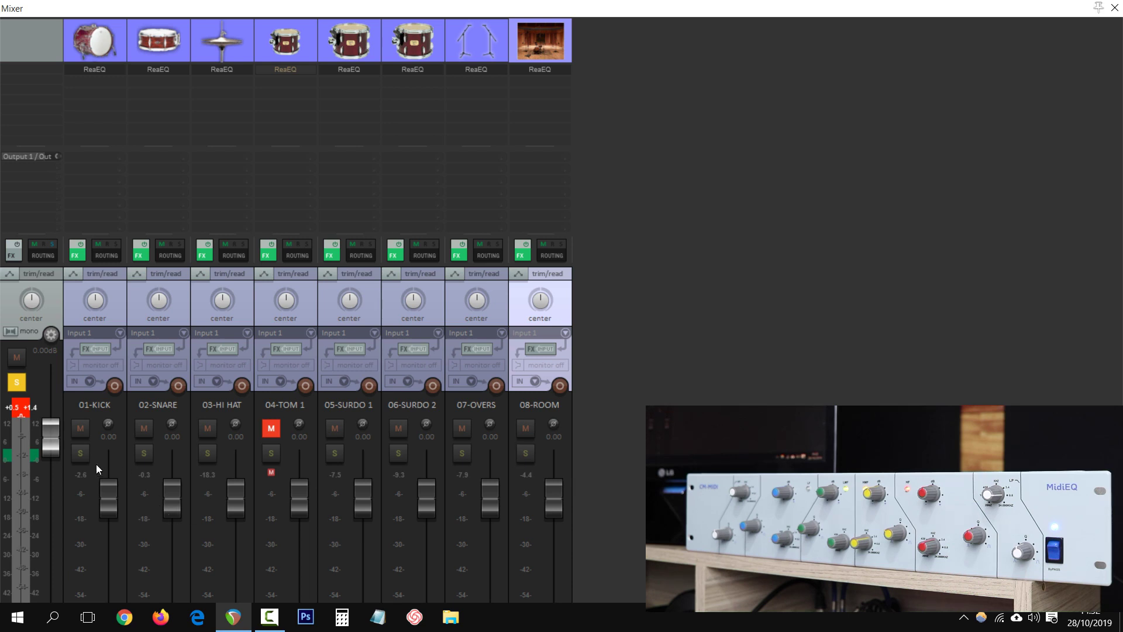
left_click(83, 449)
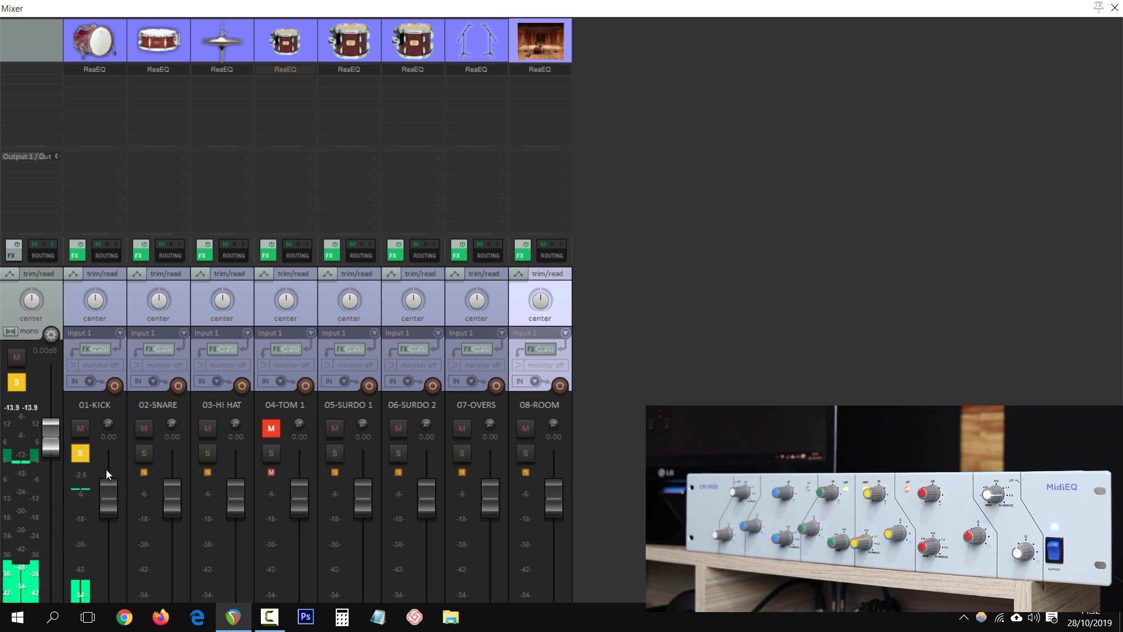
left_click(145, 454)
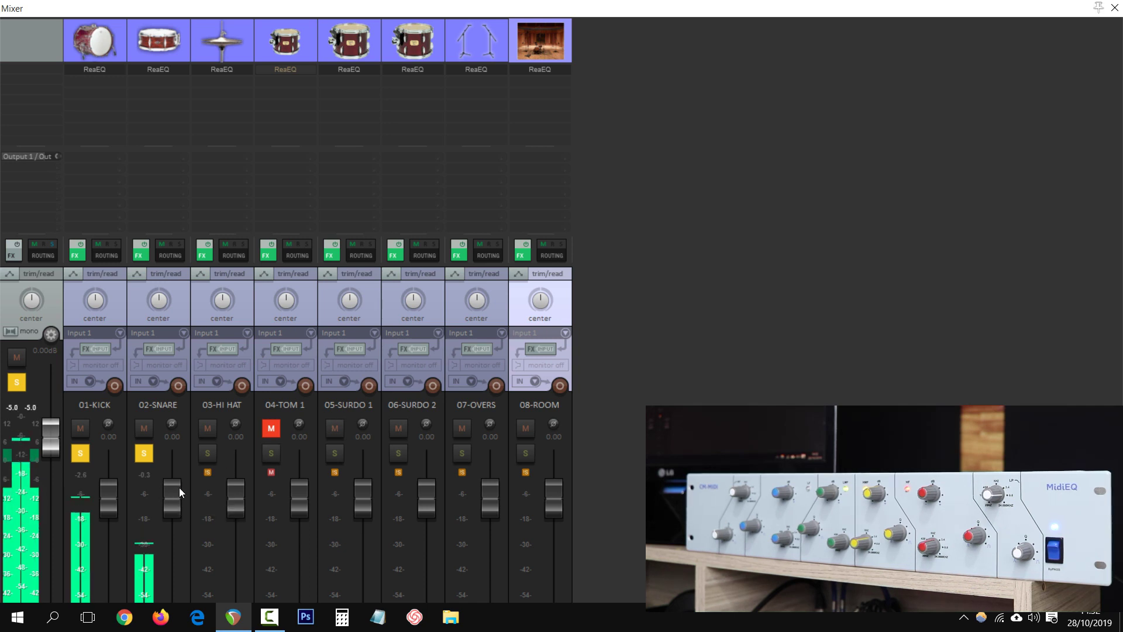
left_click(208, 449)
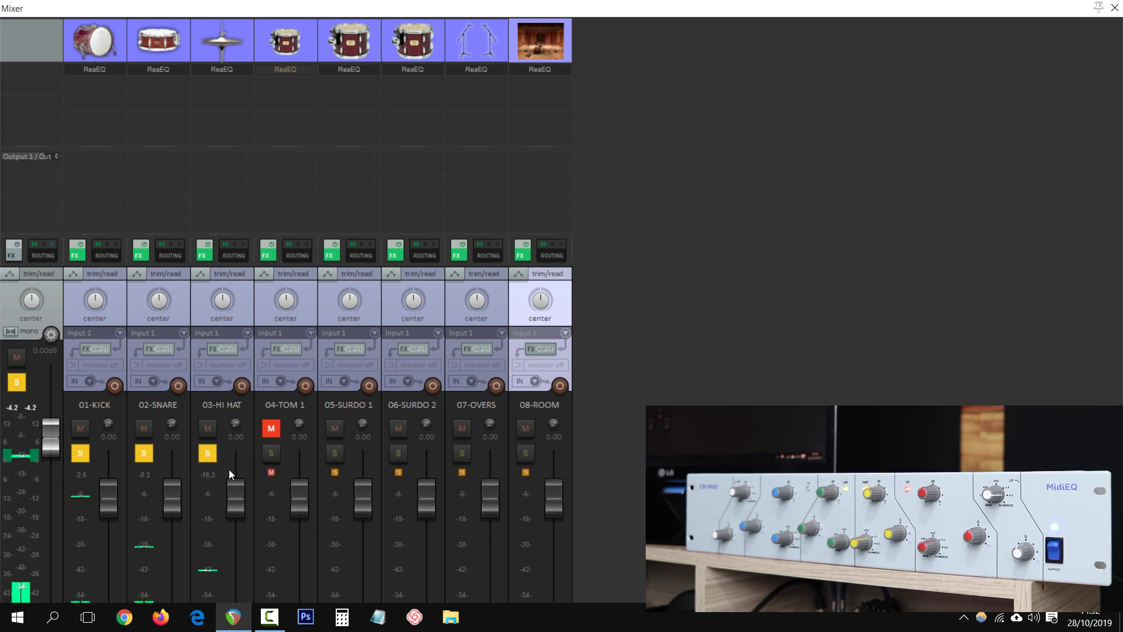
mouse_move(237, 499)
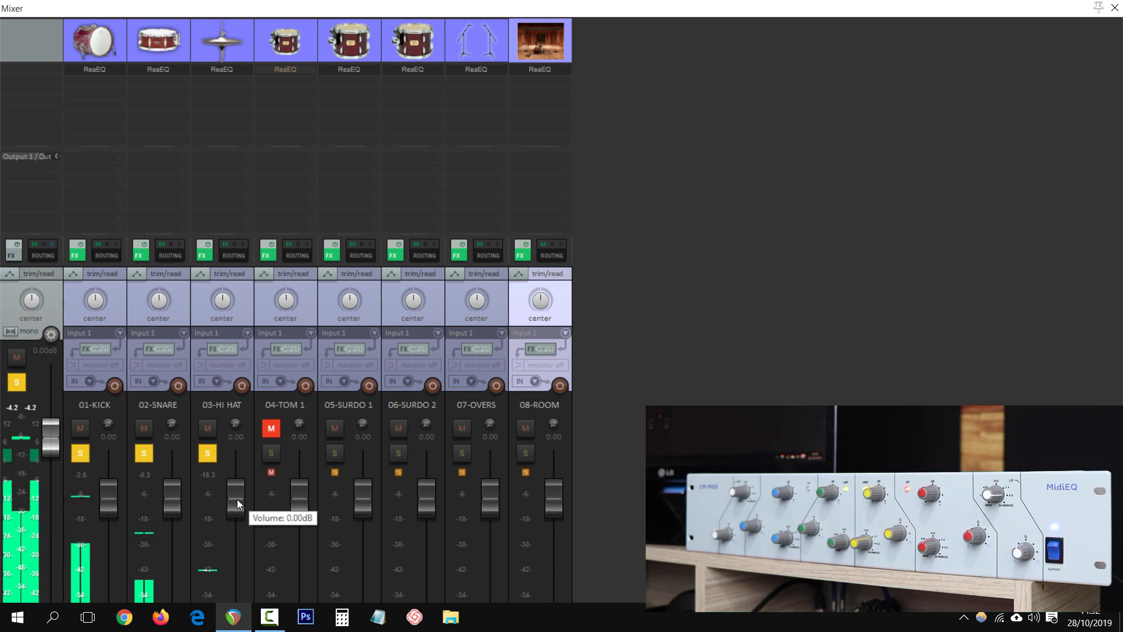
left_click_drag(237, 499, 237, 511)
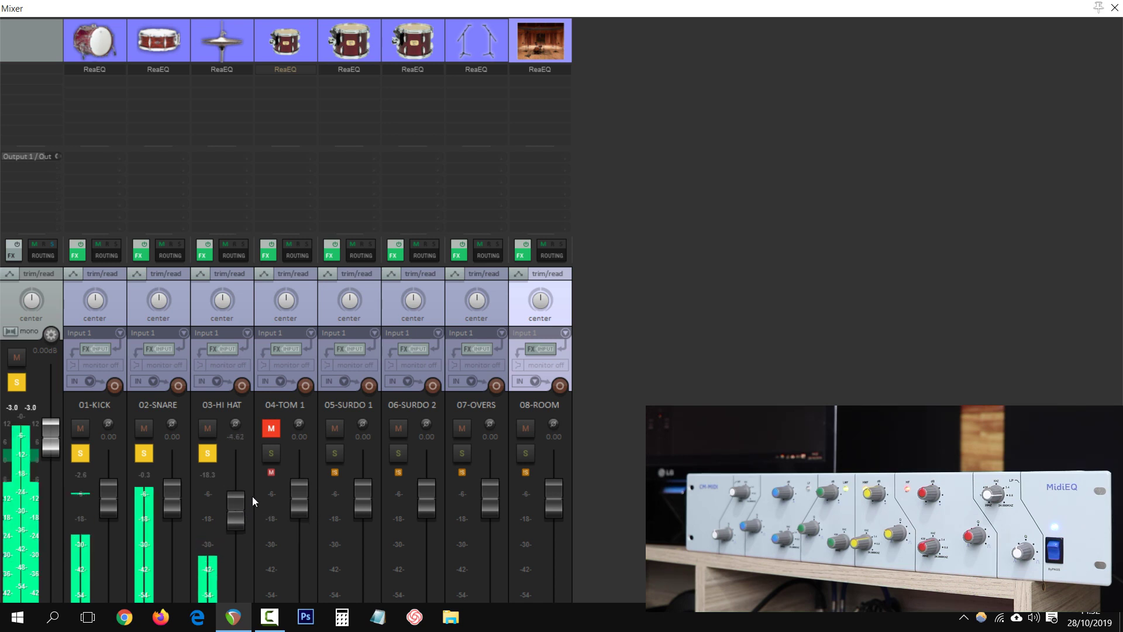
Step: Add 05-SURDO 1 and 06-SURDO 2 to the soloed tracks, with 05-SURDO 1 lowered to -0.29 dB
left_click(337, 452)
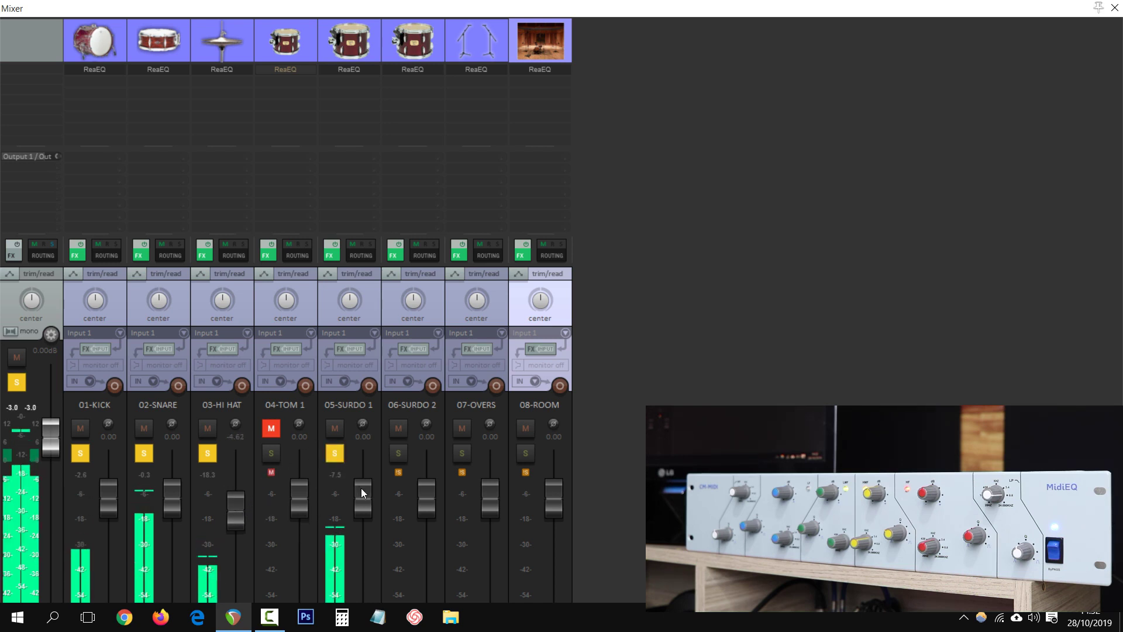
left_click_drag(361, 488, 363, 489)
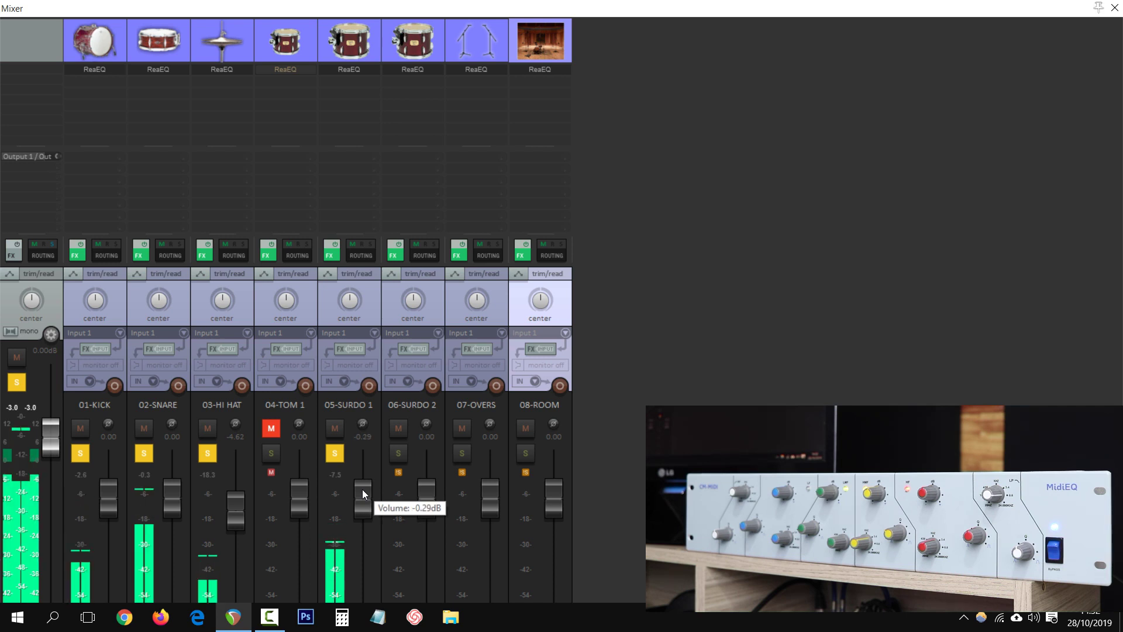
left_click(396, 455)
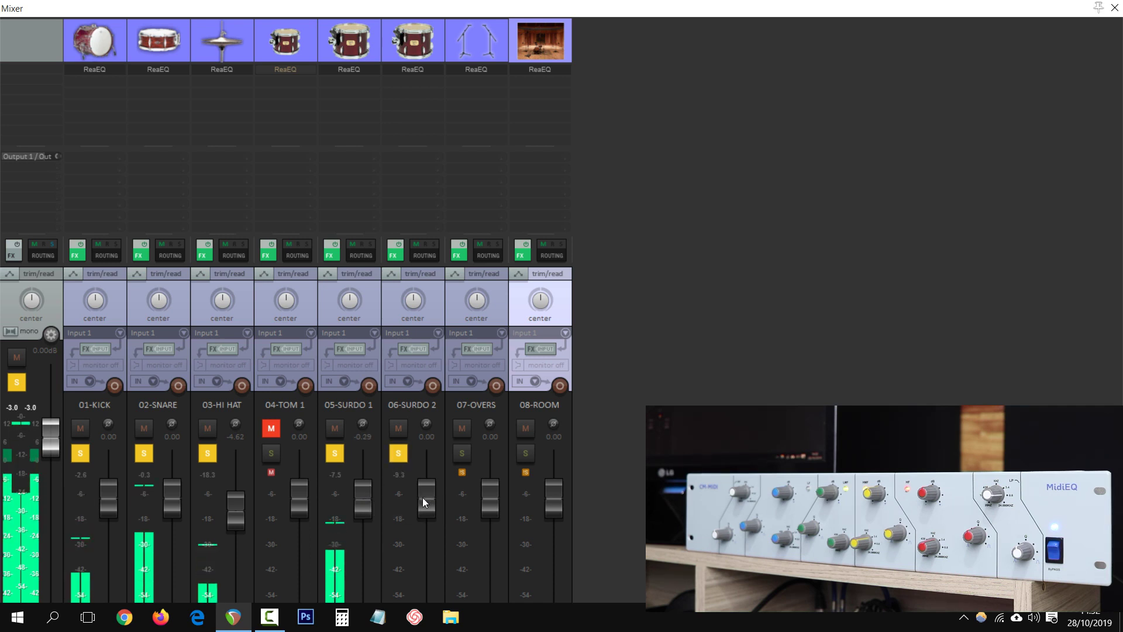
Step: Add 07-OVERS at -6.93 dB and 08-ROOM at -9.97 dB to the soloed tracks
left_click(461, 453)
mouse_move(490, 498)
left_mouse_down()
mouse_move(489, 536)
mouse_move(488, 515)
left_mouse_up()
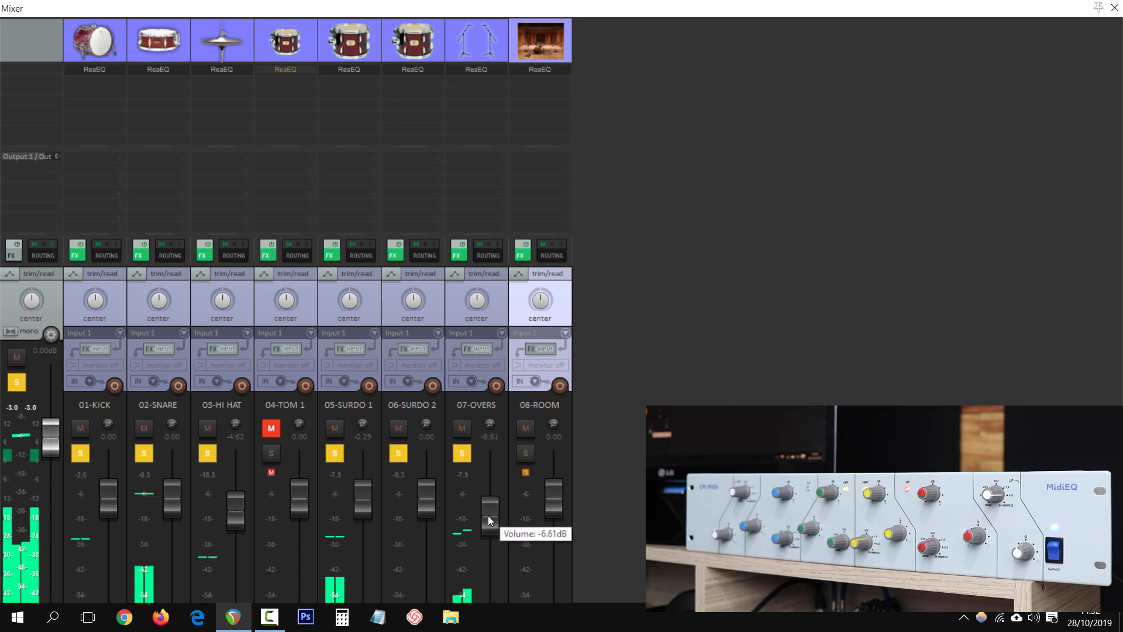
scroll(488, 515, "down", 1)
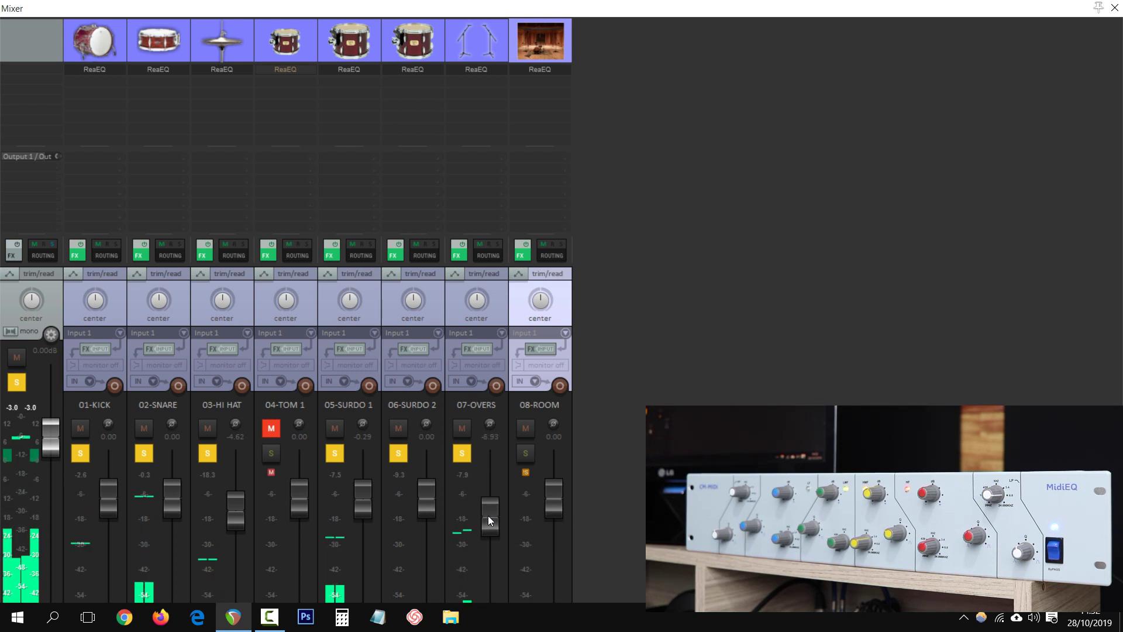
left_click(518, 458)
left_click_drag(552, 495, 554, 518)
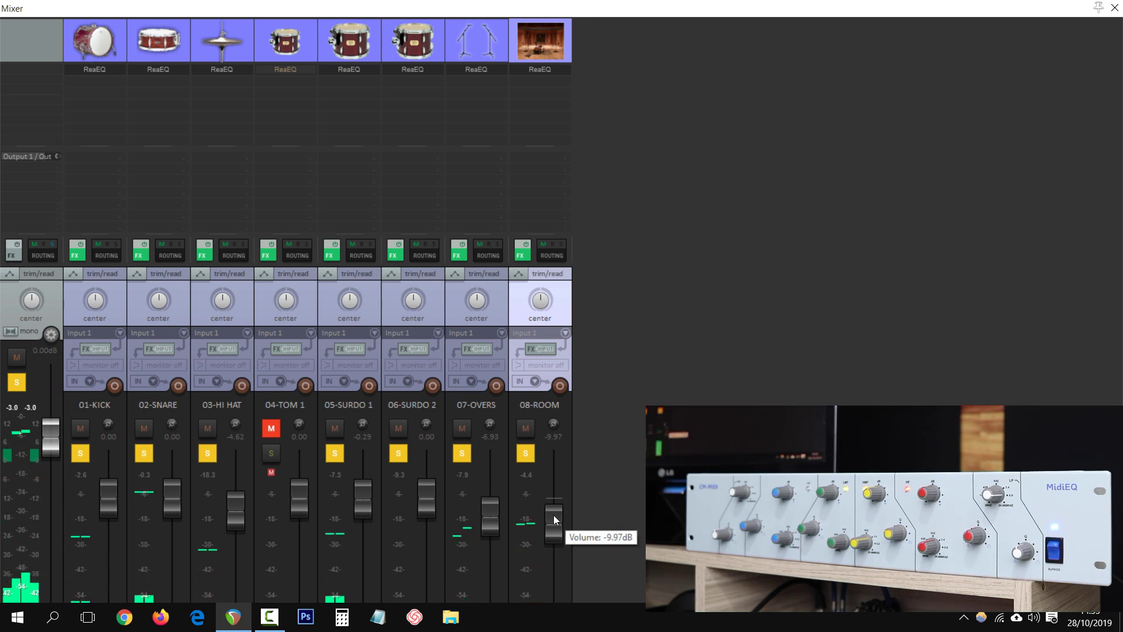
Step: Unsolo all tracks, and compare the full drum mix with the FX of every track bypassed and re-enabled
left_click(526, 454)
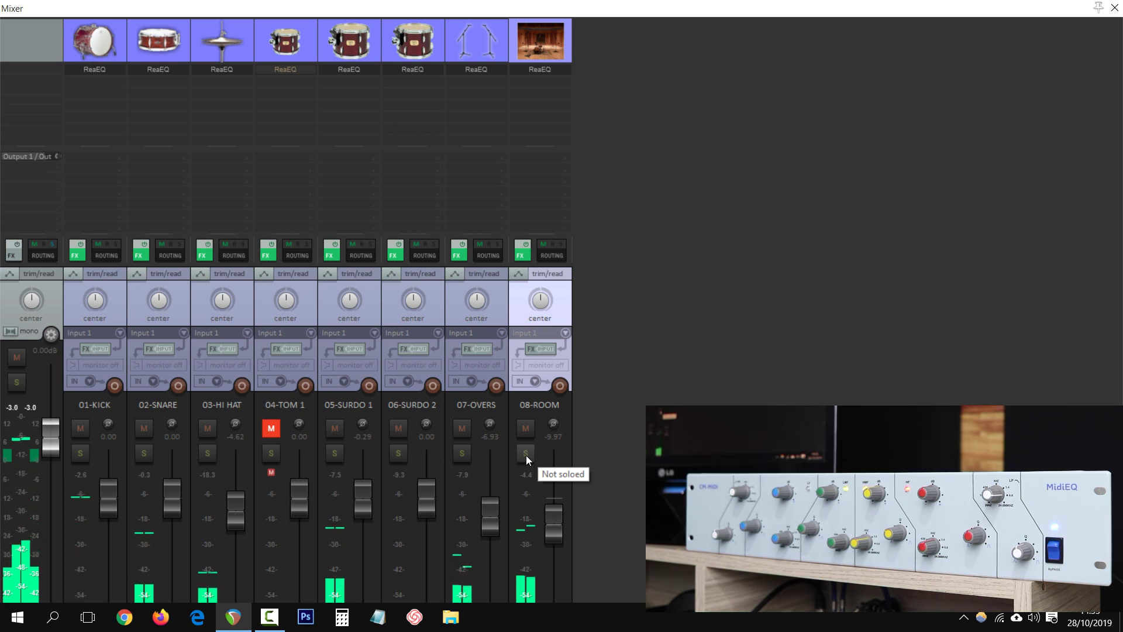
left_click(524, 244)
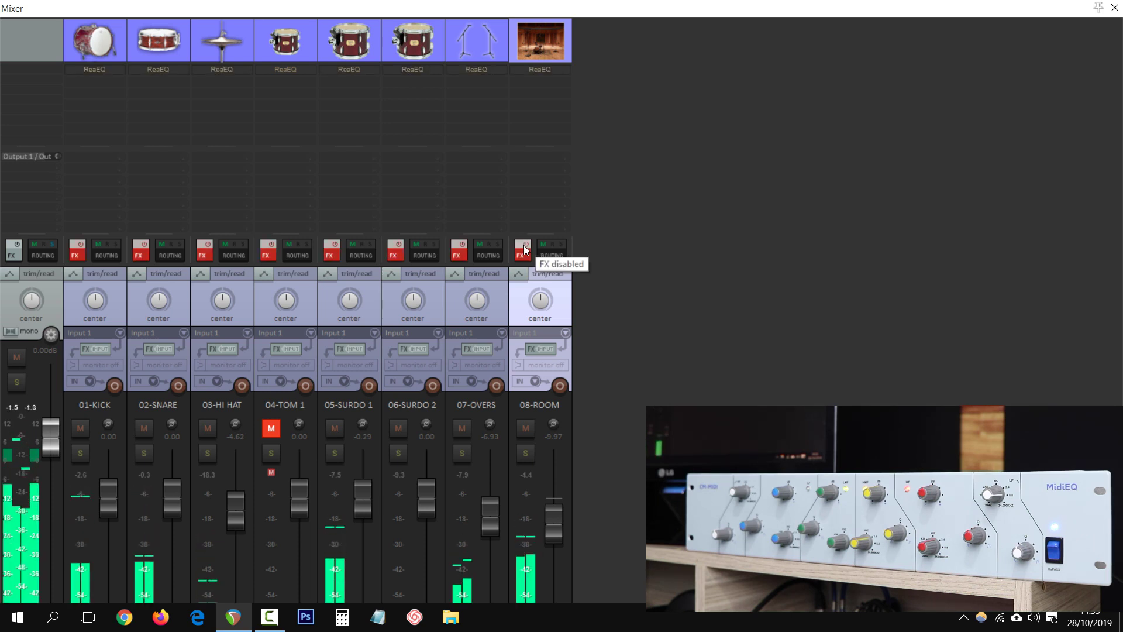
left_click(525, 248)
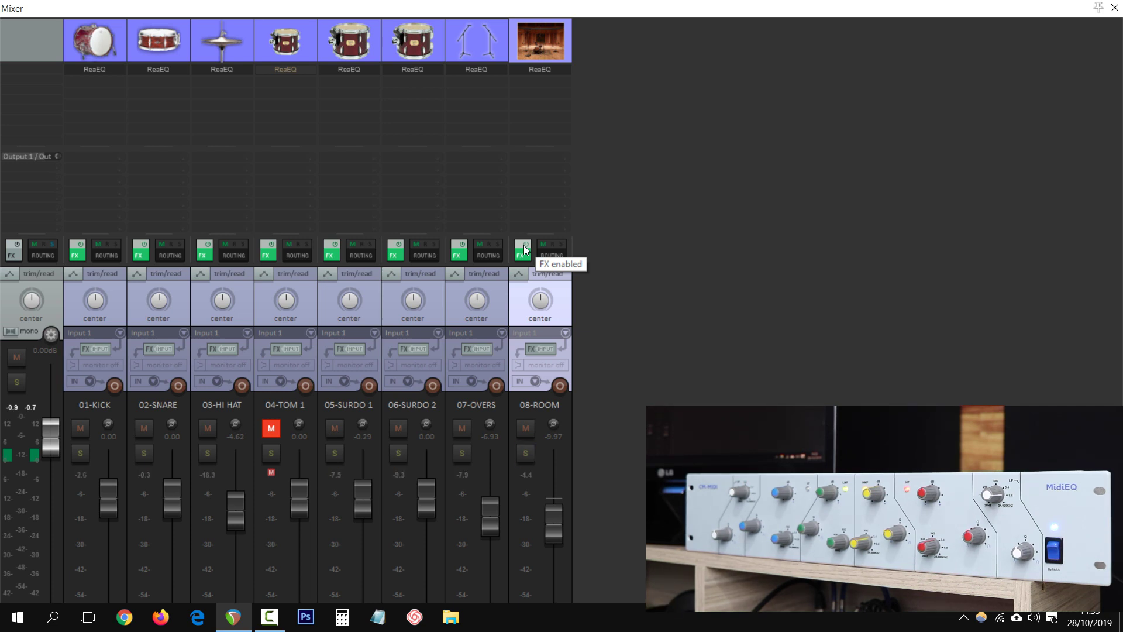
Step: Review the ReaEQ settings of 08-ROOM with playback stopped, and return to the mixer
left_click(525, 249)
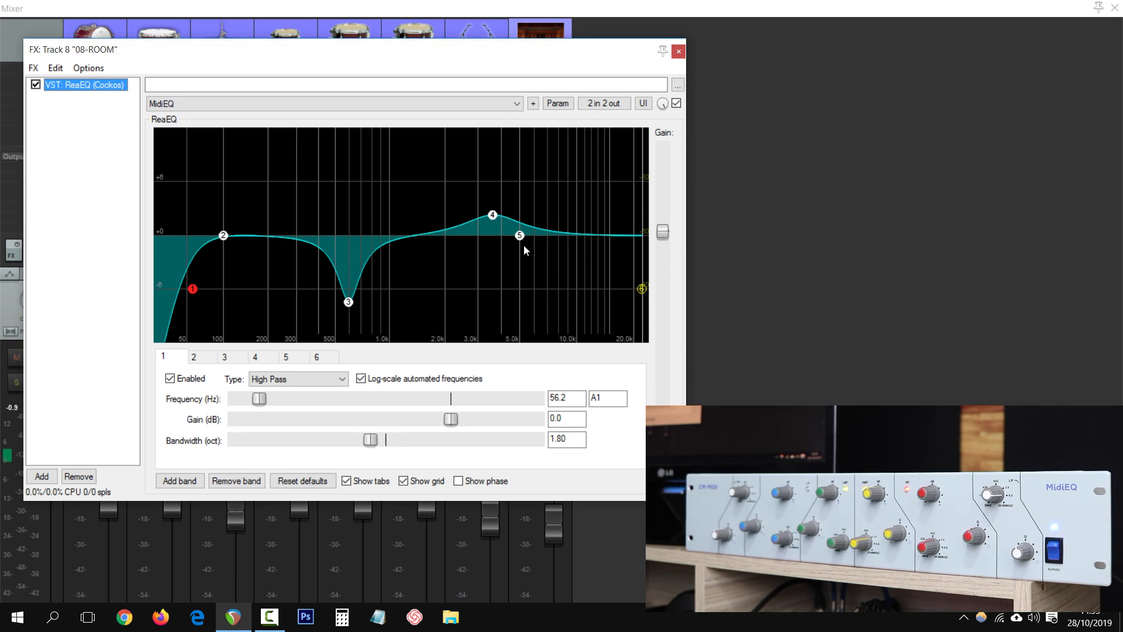
key("Escape")
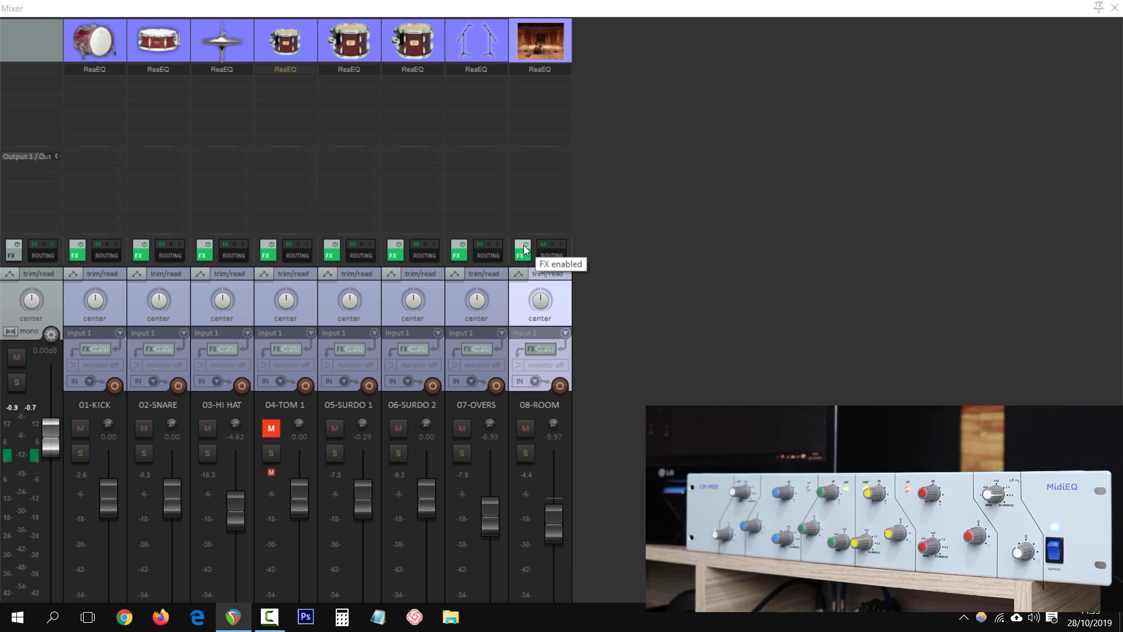
left_click(525, 246)
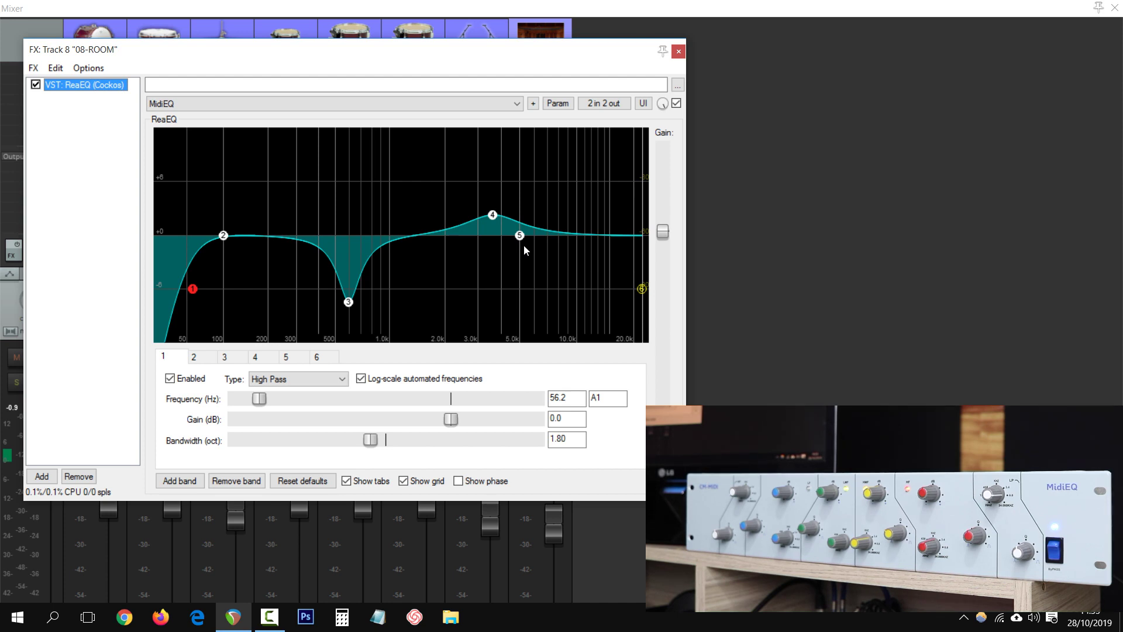
key("Escape")
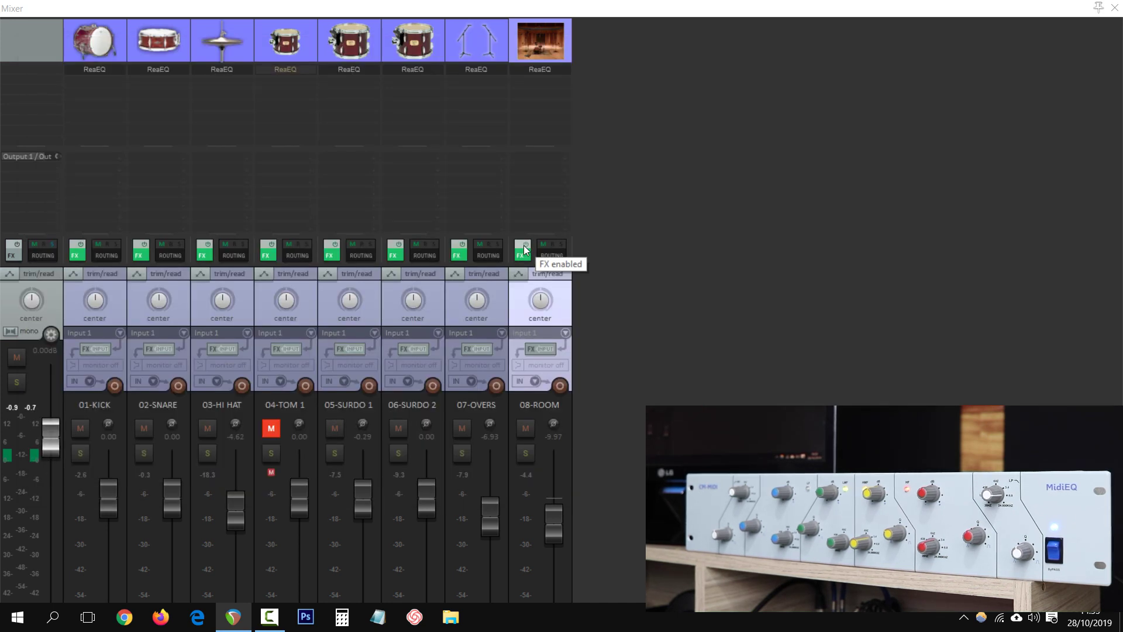